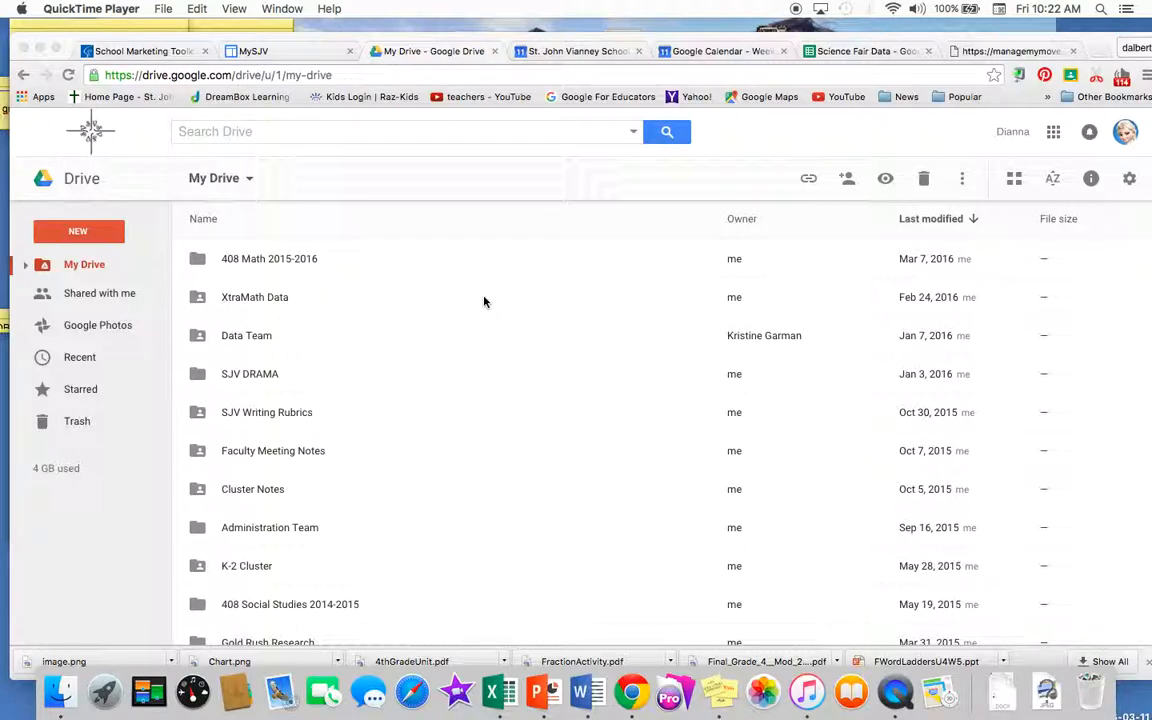
Create a new blank Google Sheets spreadsheet in My Drive
{"action": "left_click", "coordinate": [110, 236]}
{"action": "left_click", "coordinate": [110, 236]}
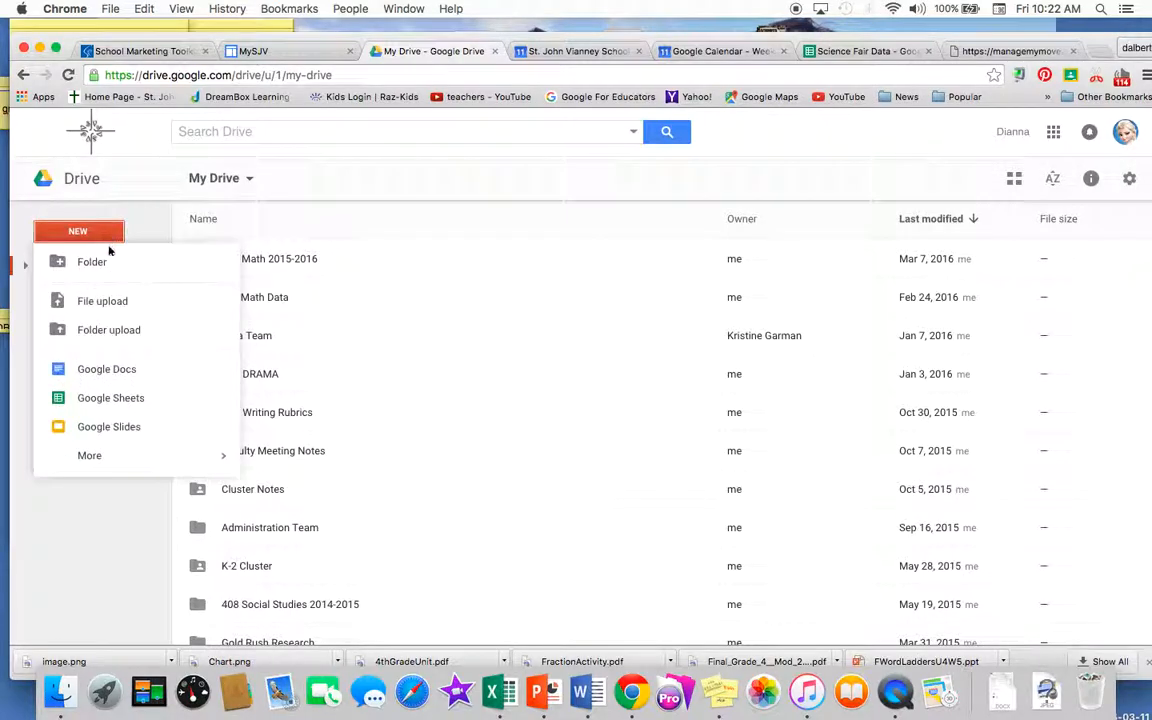
{"action": "left_click", "coordinate": [113, 395]}
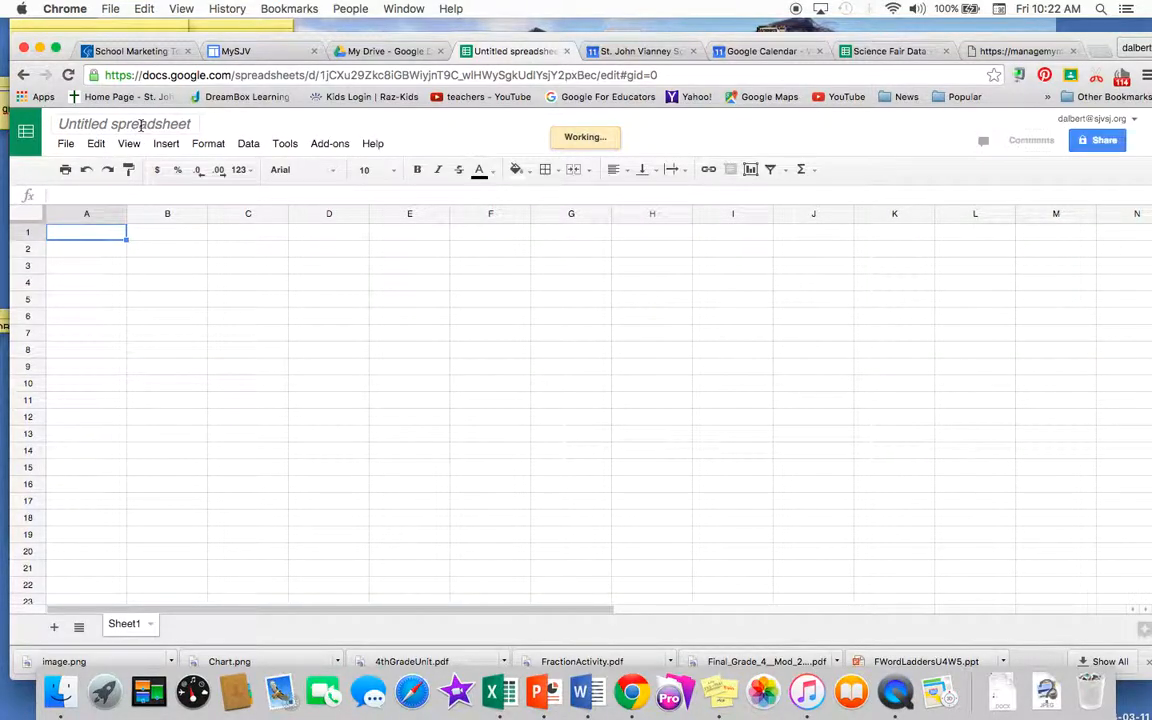
Rename the untitled spreadsheet as "Science Fair 2016"
{"action": "left_click", "coordinate": [141, 123]}
{"action": "type", "text": "S"}
{"action": "key", "text": "Return"}
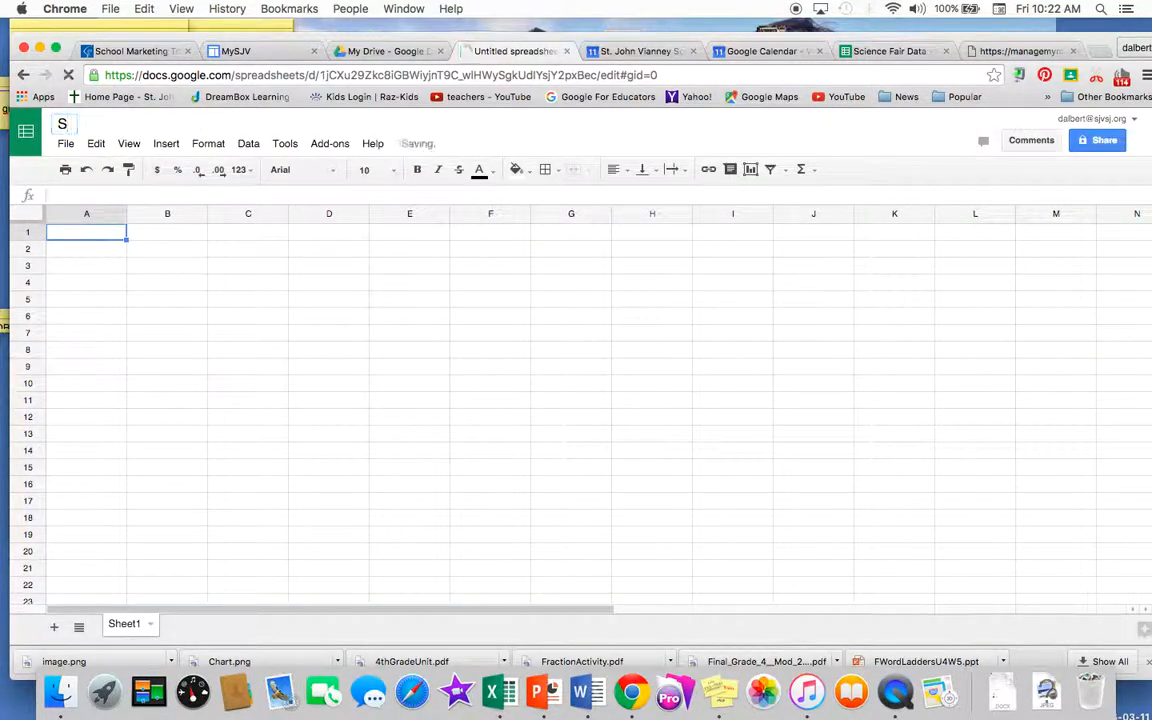
{"action": "left_click", "coordinate": [70, 122]}
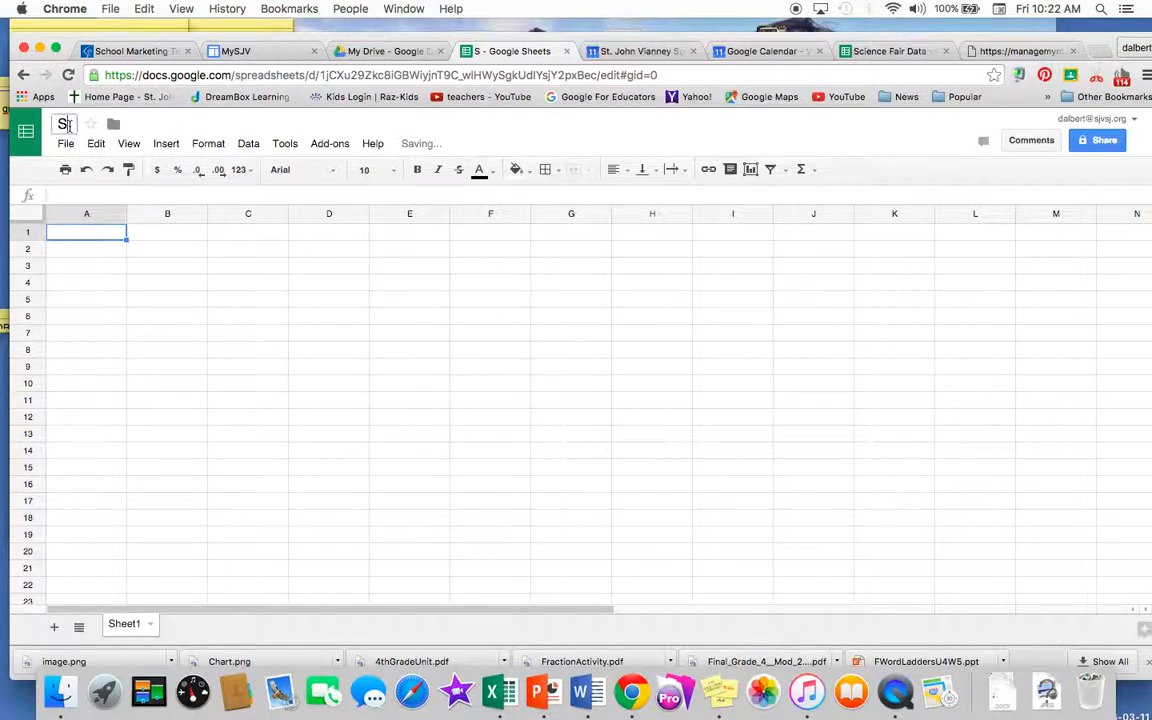
{"action": "type", "text": "cience Fair 2016"}
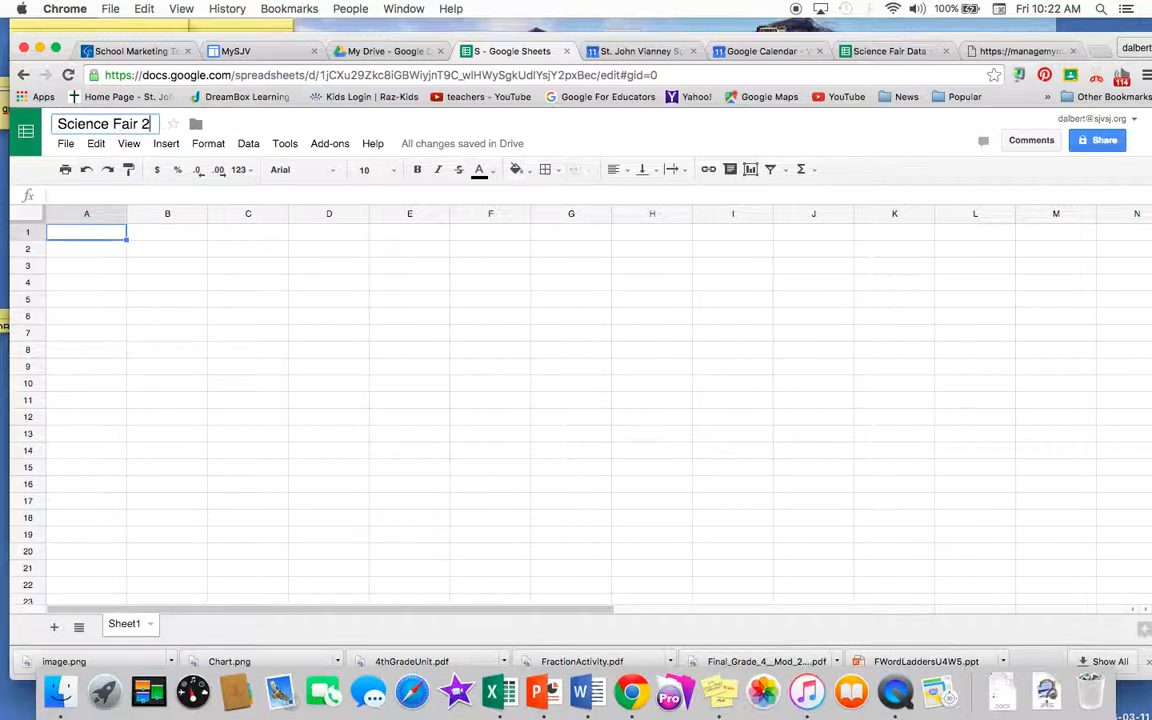
{"action": "key", "text": "Return"}
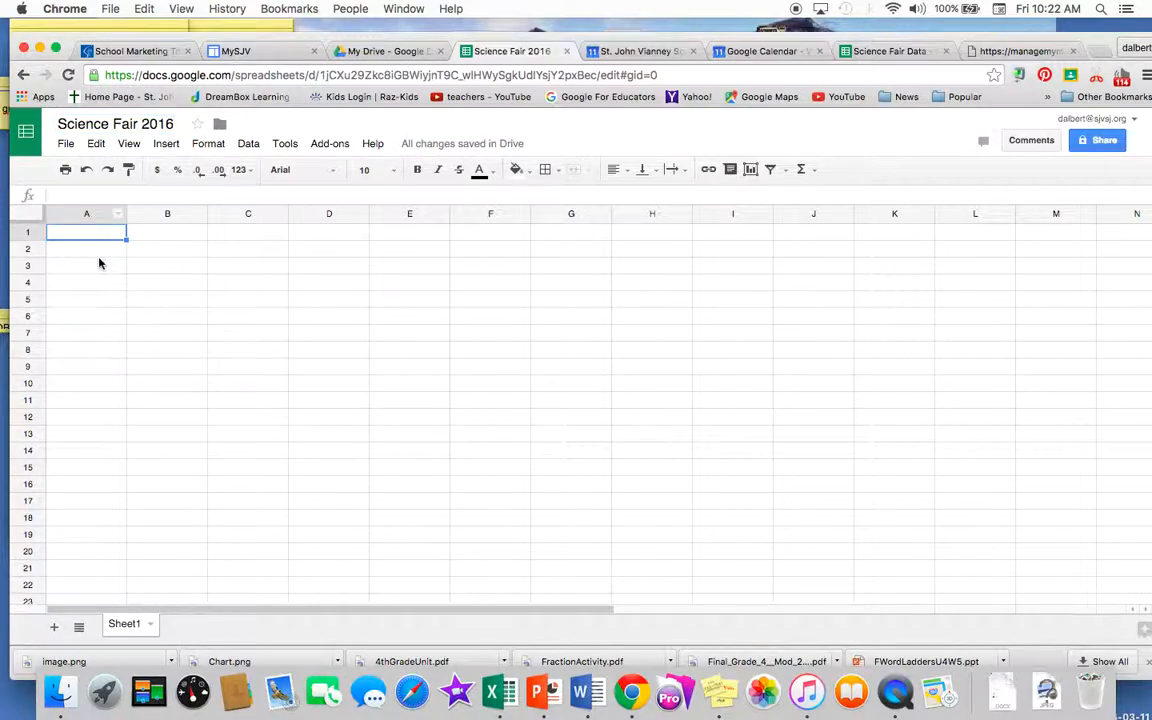
Enter the heading "Weeks" in A1 and list the week numbers 1 to 6 below it in A2:A7
{"action": "left_click", "coordinate": [98, 260]}
{"action": "left_click", "coordinate": [99, 236]}
{"action": "type", "text": "Weeks"}
{"action": "key", "text": "Return"}
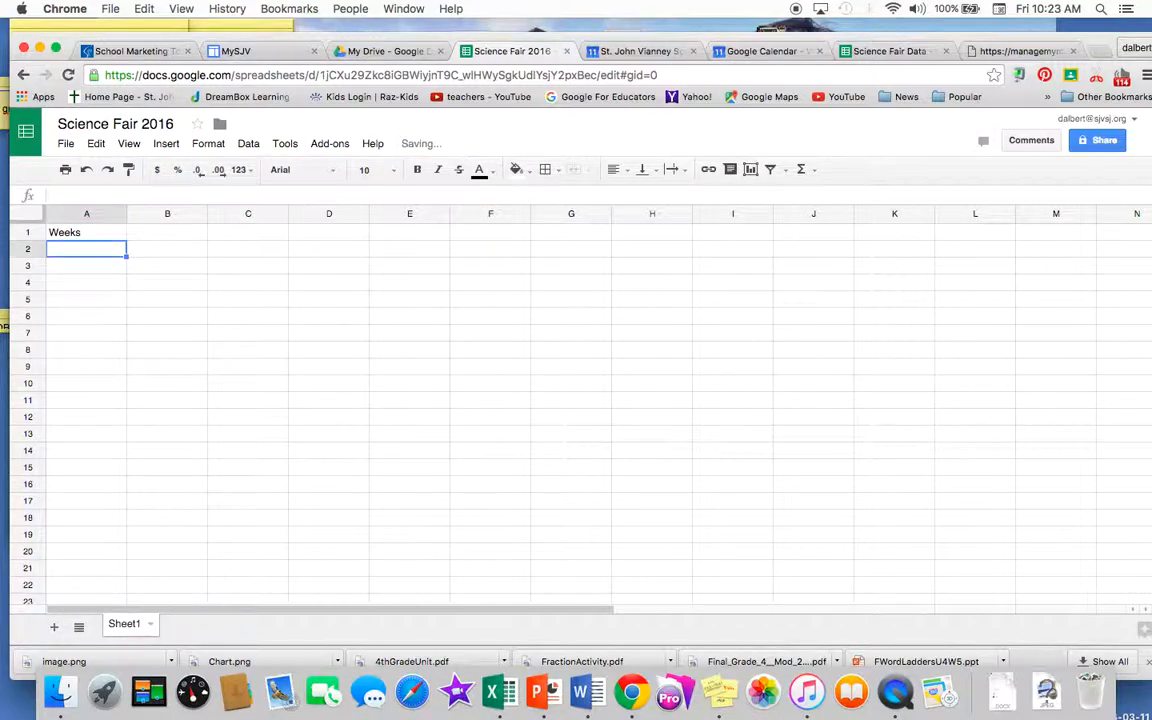
{"action": "type", "text": "1 2"}
{"action": "key", "text": "Return"}
{"action": "type", "text": "3"}
{"action": "key", "text": "Return"}
{"action": "type", "text": "4"}
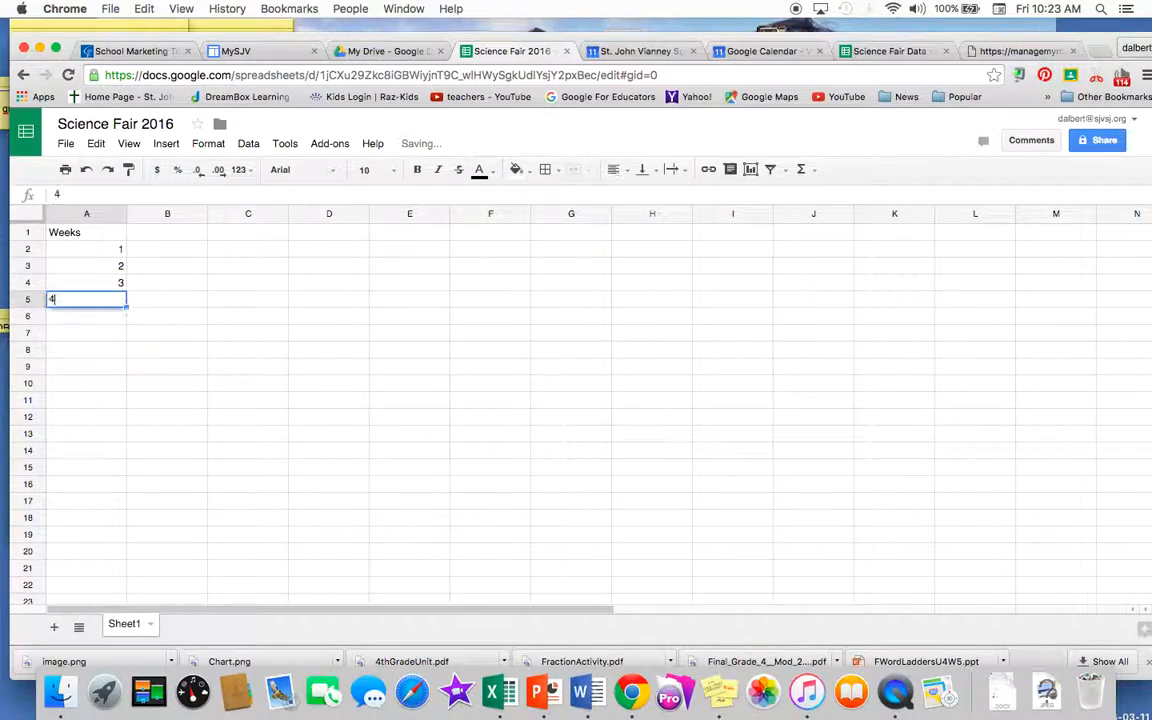
{"action": "key", "text": "Return"}
{"action": "type", "text": "5"}
{"action": "key", "text": "Return"}
{"action": "type", "text": "6"}
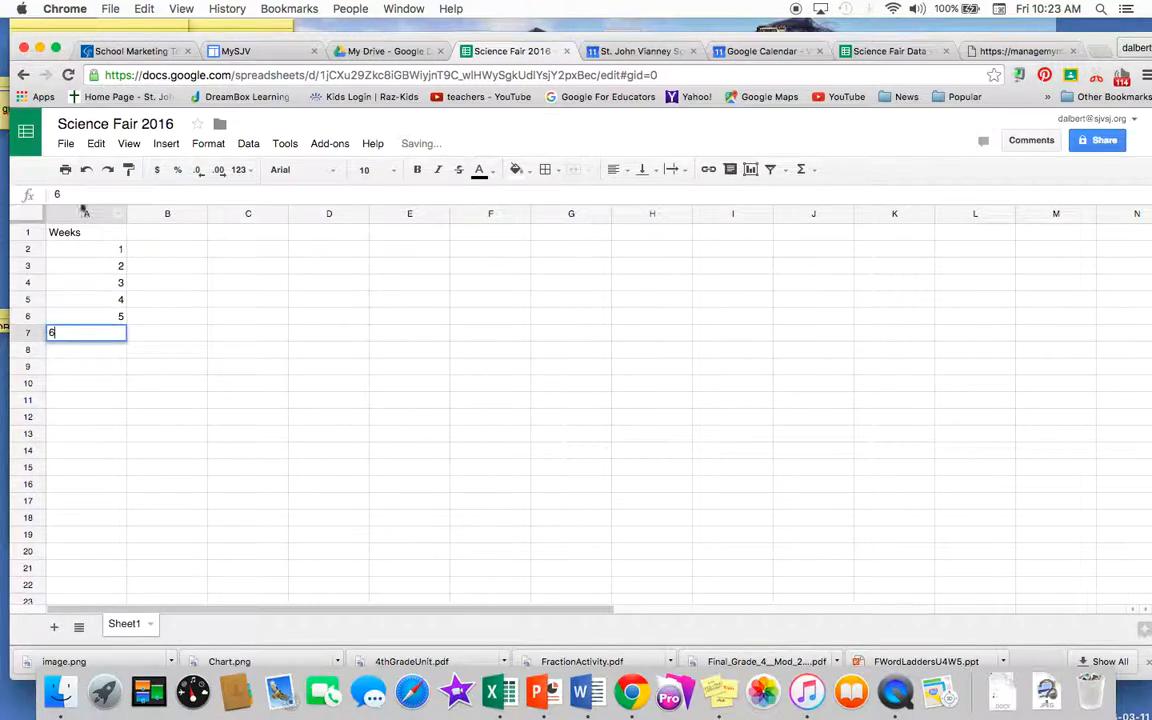
Enter the heading "Plant A Water" in cell B1
{"action": "left_click", "coordinate": [167, 234]}
{"action": "type", "text": "PLan"}
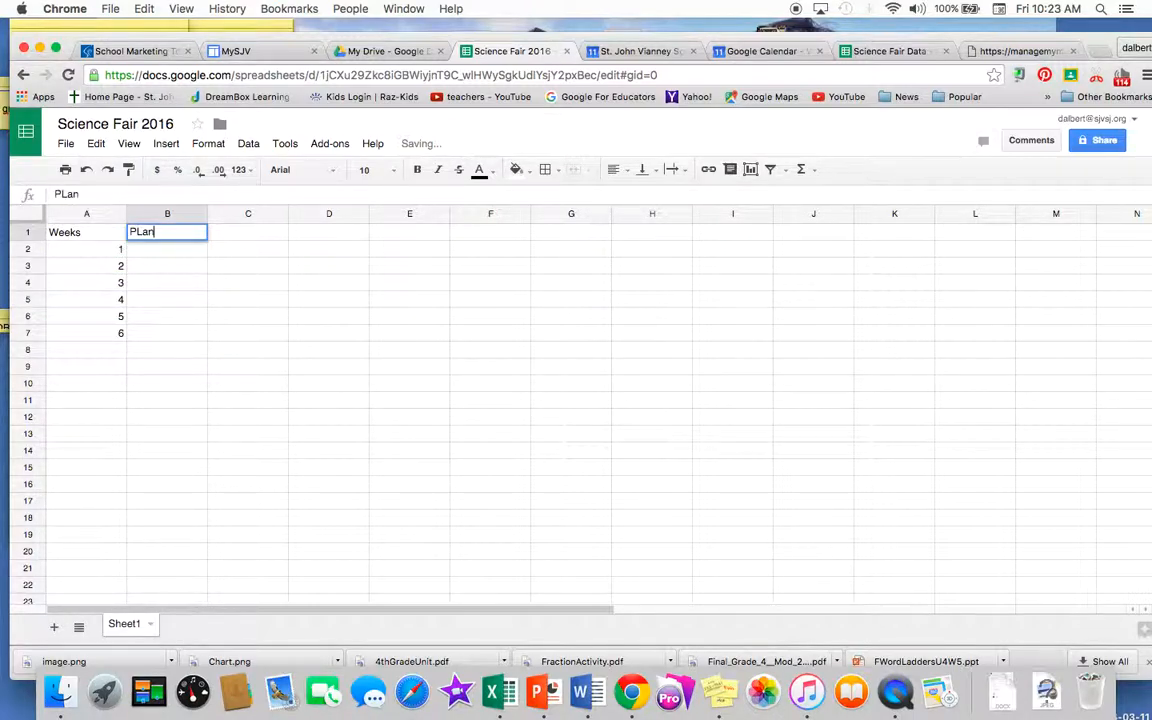
{"action": "type", "text": "t A"}
{"action": "key", "text": "BackSpace"}
{"action": "key", "text": "BackSpace"}
{"action": "key", "text": "BackSpace"}
{"action": "key", "text": "BackSpace"}
{"action": "key", "text": "BackSpace"}
{"action": "key", "text": "BackSpace"}
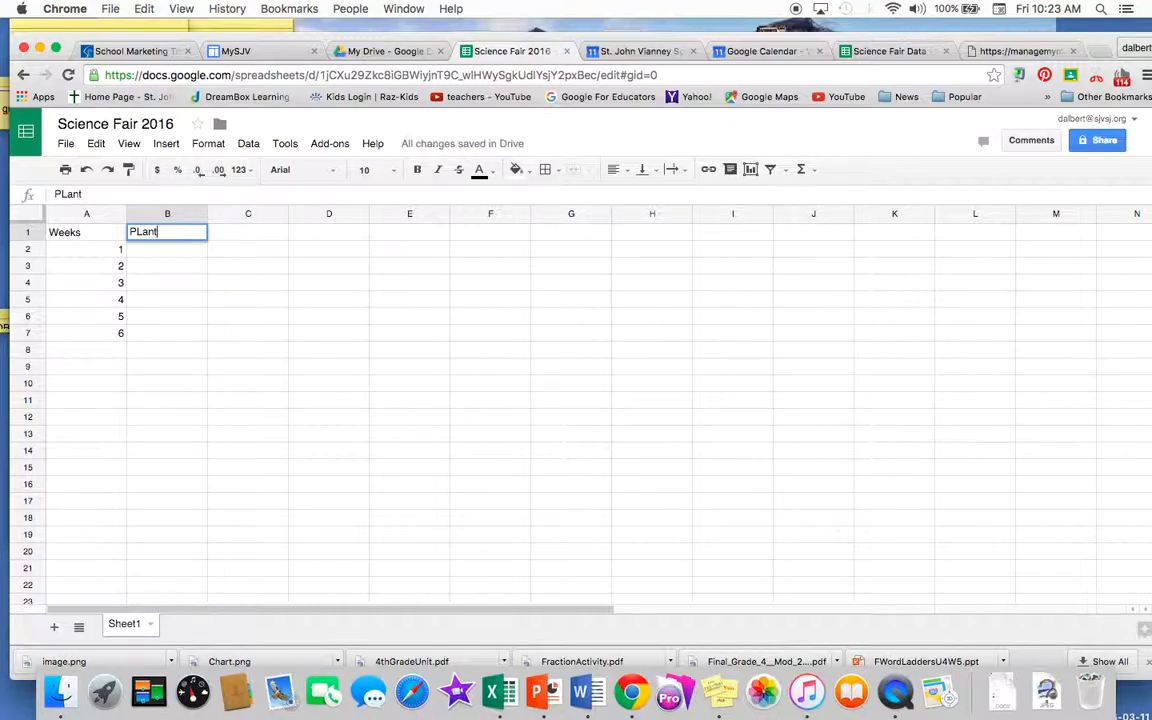
{"action": "type", "text": "lant A Water"}
{"action": "key", "text": "Tab"}
Enter the heading "Plant B No Water" in C1 and widen column C to fit it
{"action": "type", "text": "Plan"}
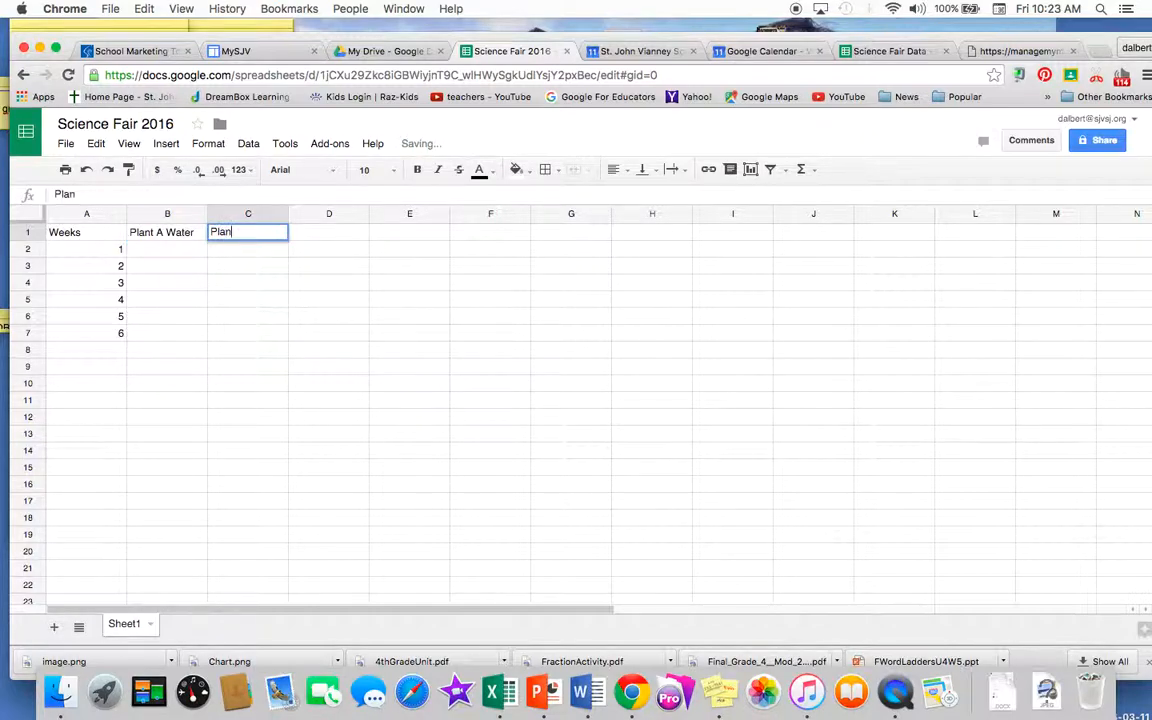
{"action": "type", "text": "t B No Water"}
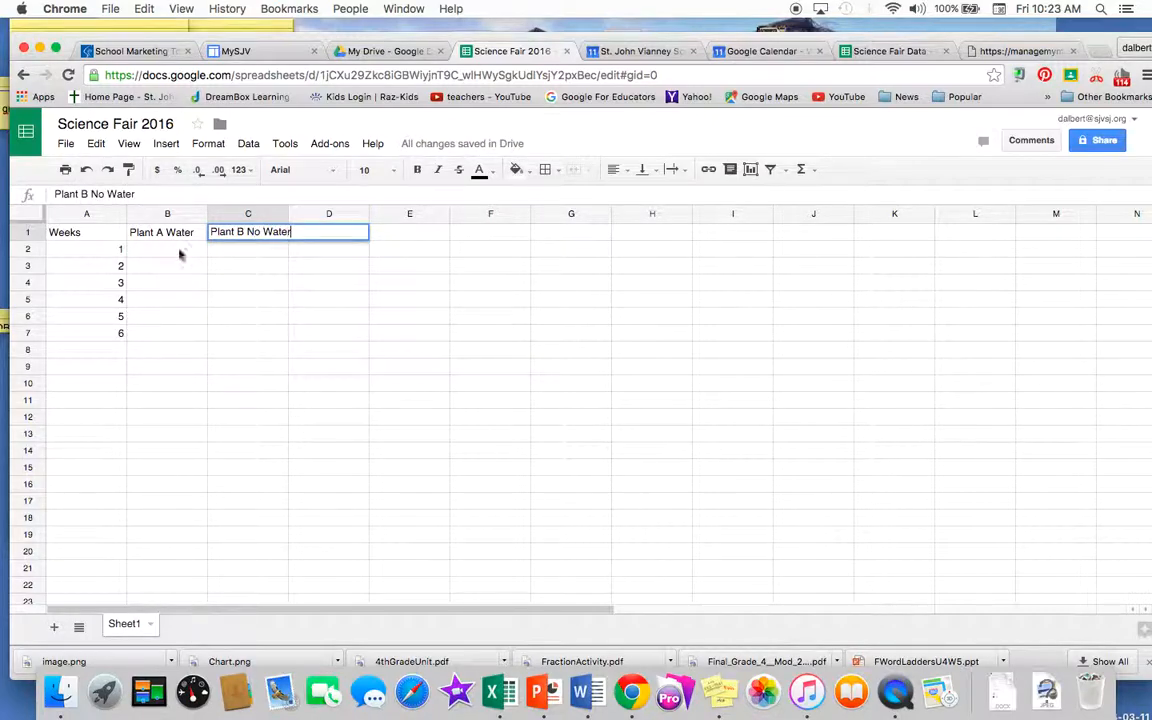
{"action": "left_click", "coordinate": [255, 301]}
{"action": "left_click_drag", "start_coordinate": [289, 214], "coordinate": [300, 214]}
Enter the first two weeks of plant data: 2 and 2 for week 1, 2.5 for Plant A and 2 for Plant B in week 2
{"action": "left_click", "coordinate": [169, 249]}
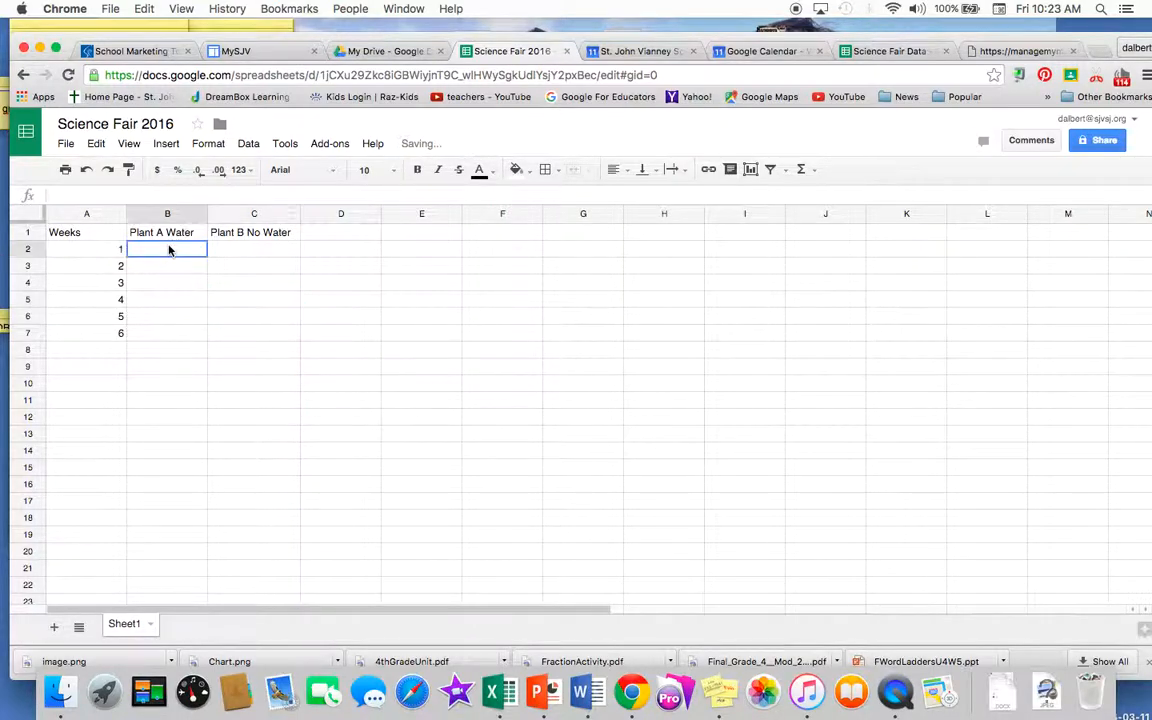
{"action": "type", "text": "2"}
{"action": "key", "text": "Tab"}
{"action": "type", "text": "2"}
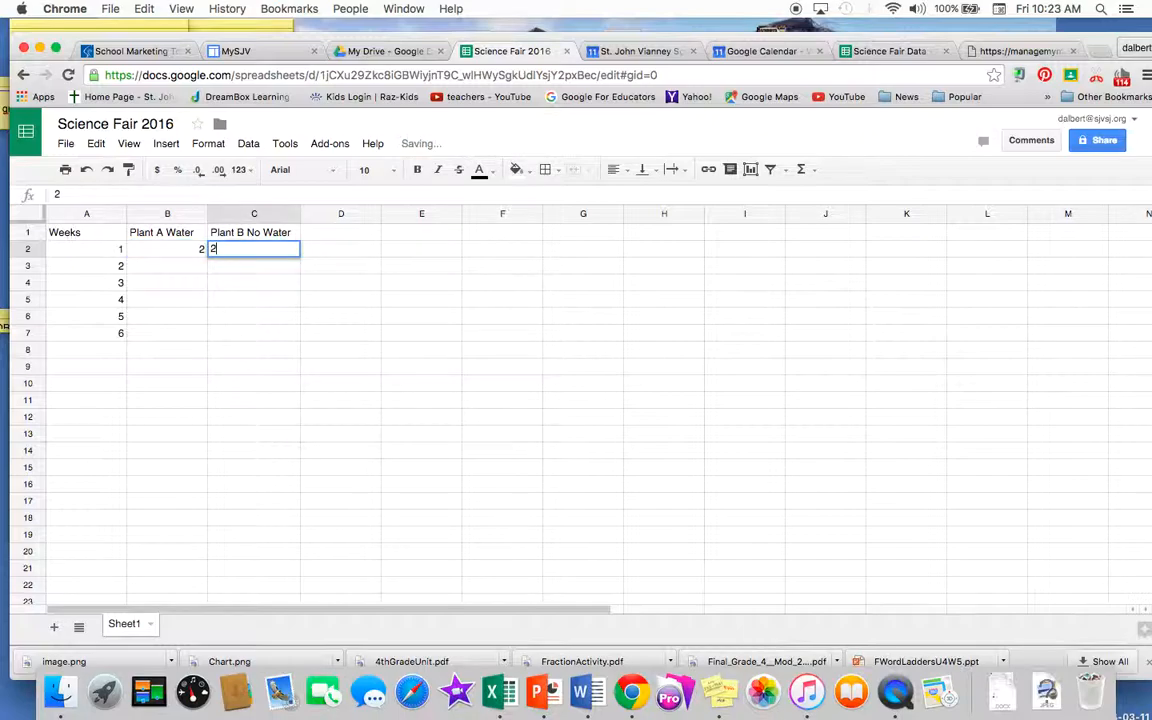
{"action": "key", "text": "Return"}
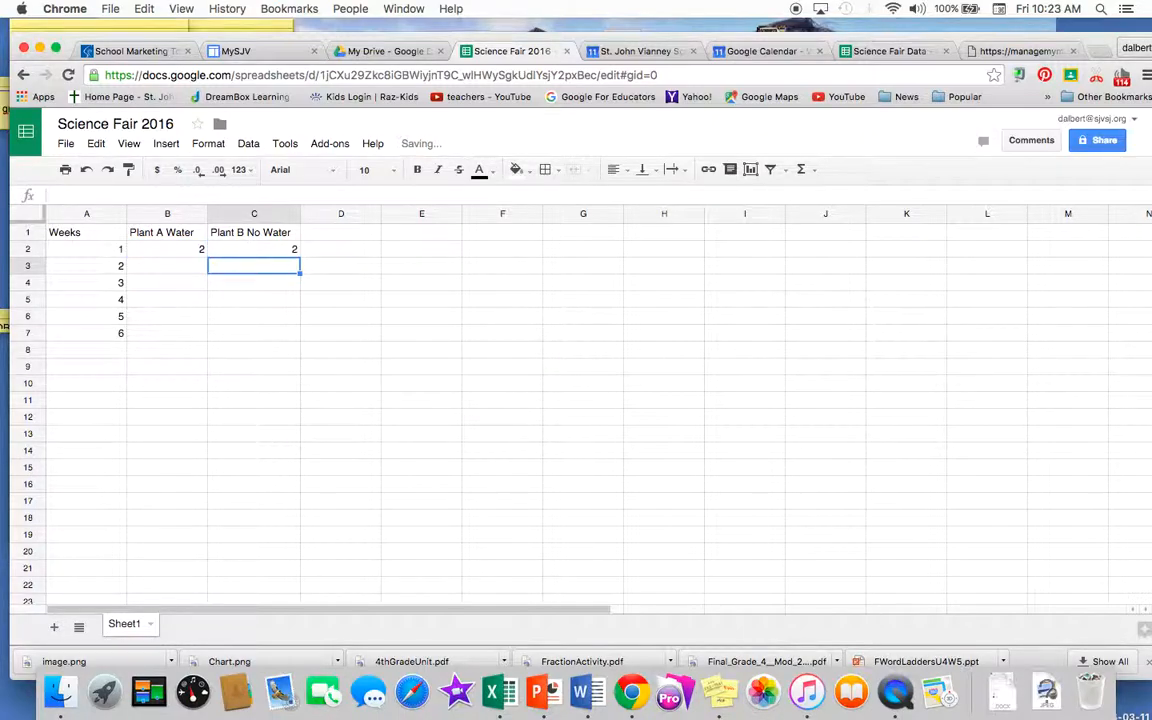
{"action": "type", "text": "2"}
{"action": "key", "text": "Left"}
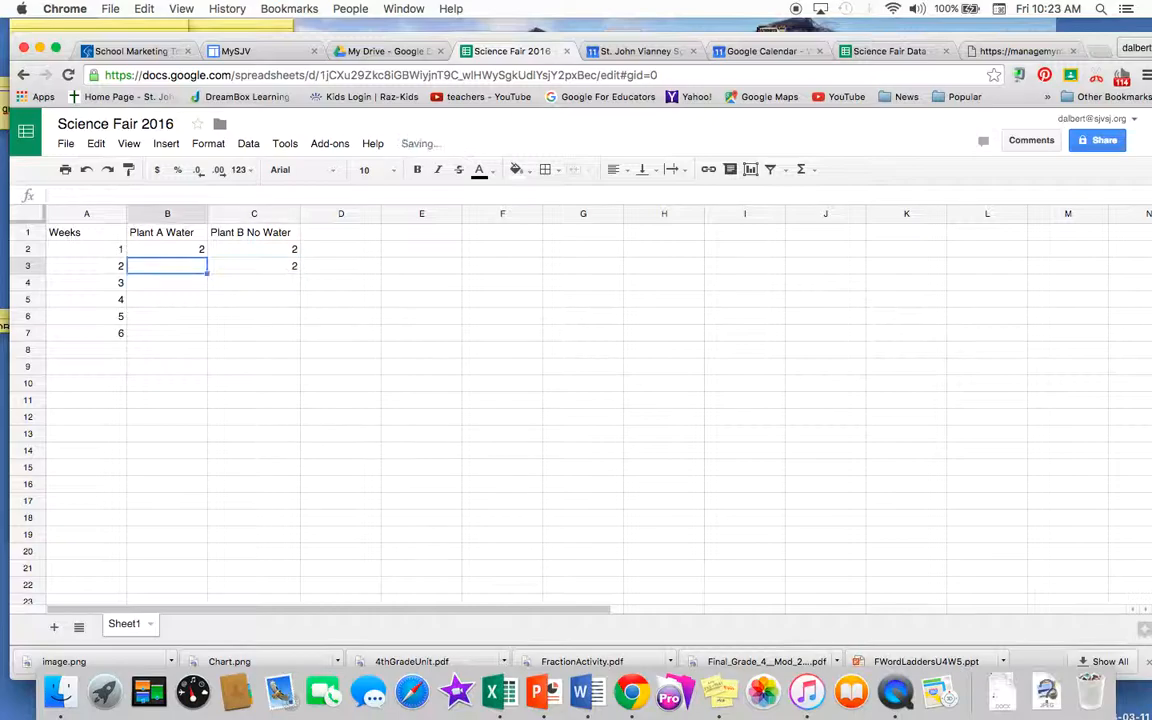
{"action": "type", "text": "2.5"}
{"action": "key", "text": "Return"}
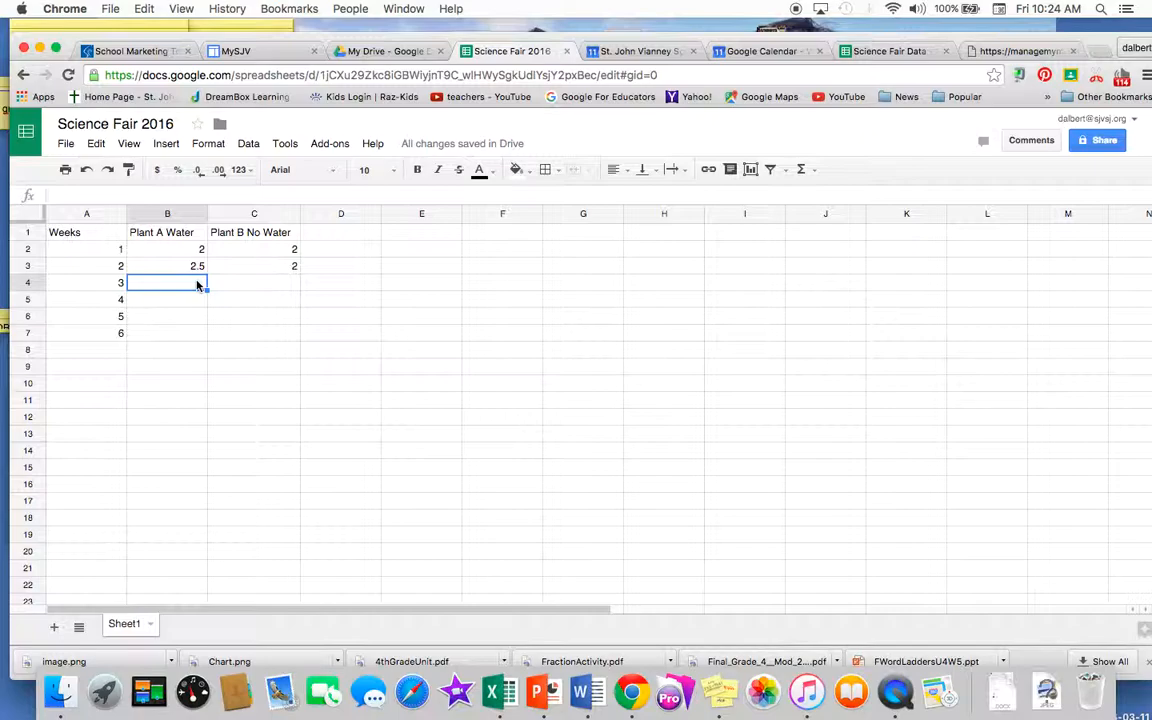
Enter the Plant A and Plant B values 3 and 2.5 for week 3, and 3 and 3.5 for week 4
{"action": "type", "text": "3"}
{"action": "key", "text": "Tab"}
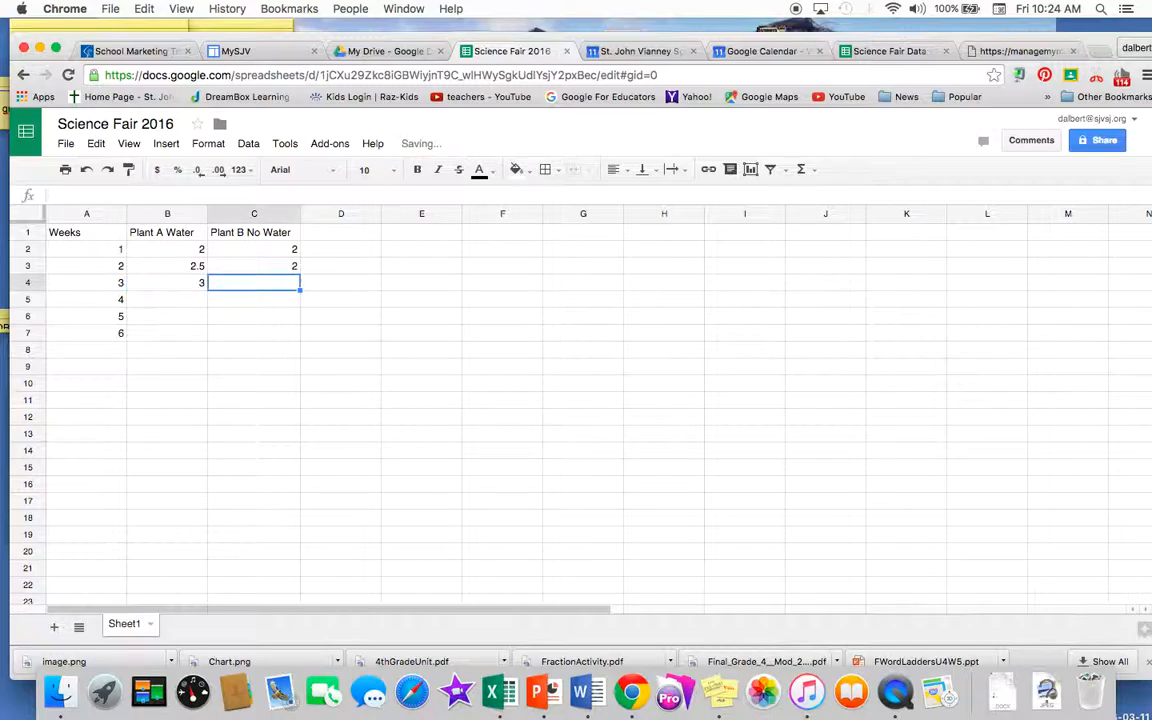
{"action": "type", "text": "2.5"}
{"action": "key", "text": "Return"}
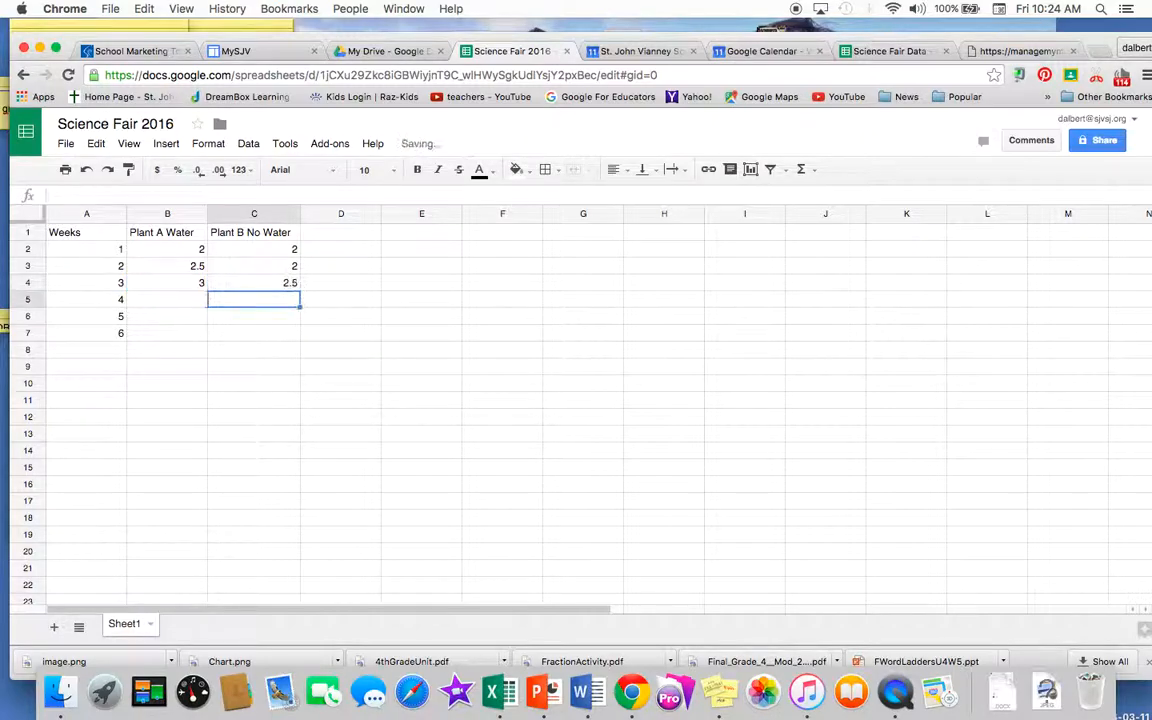
{"action": "key", "text": "Left"}
{"action": "type", "text": "3"}
{"action": "key", "text": "Tab"}
{"action": "type", "text": "3.5"}
{"action": "key", "text": "Return"}
{"action": "key", "text": "Left"}
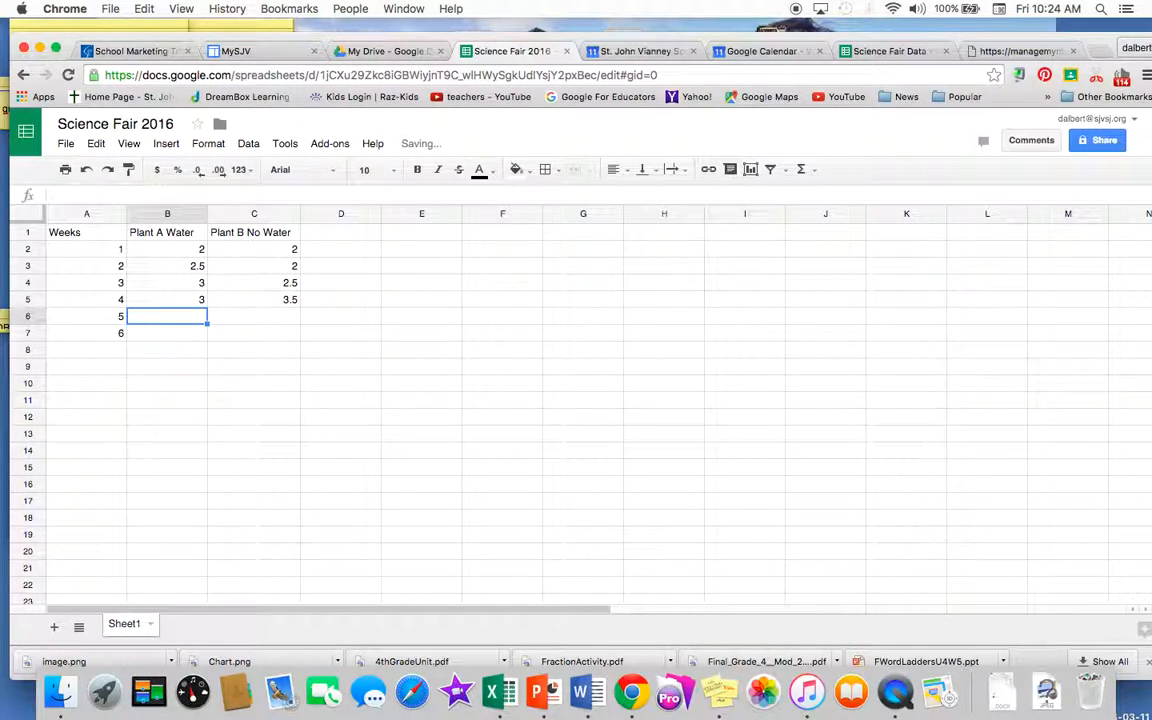
Enter the Plant A and Plant B values 3.5 and 2 for week 5, and 4 and 1.5 for week 6
{"action": "type", "text": "3.5"}
{"action": "key", "text": "Tab"}
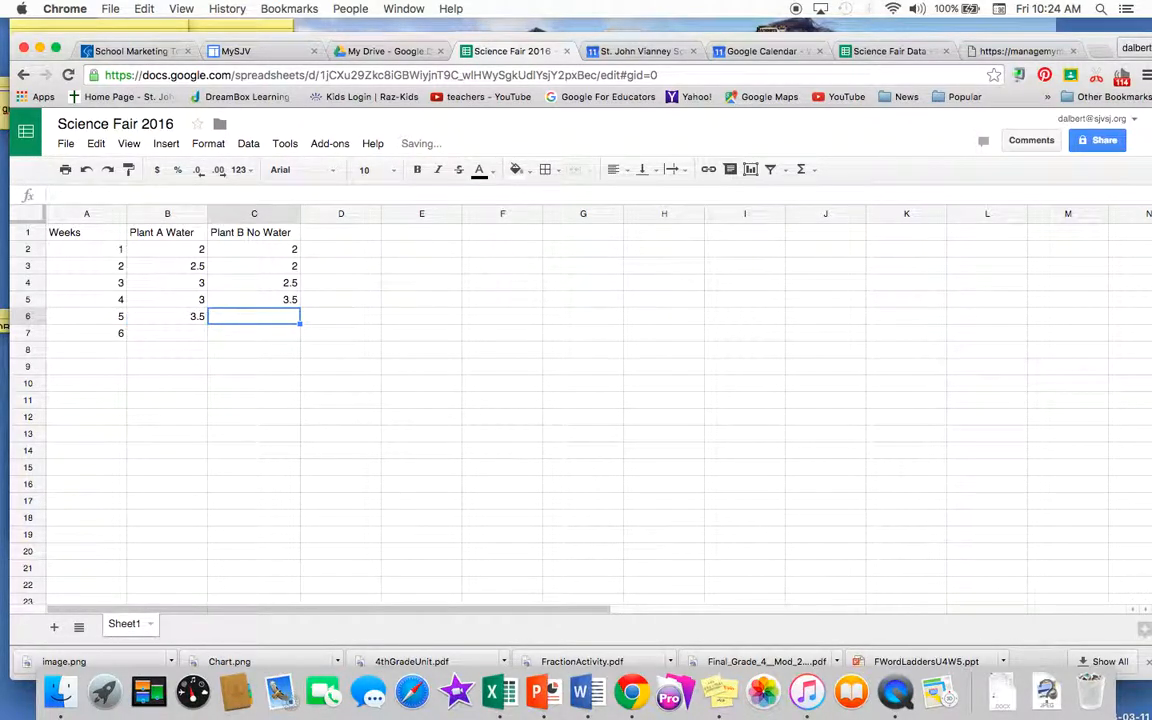
{"action": "type", "text": "2"}
{"action": "key", "text": "Return"}
{"action": "key", "text": "Left"}
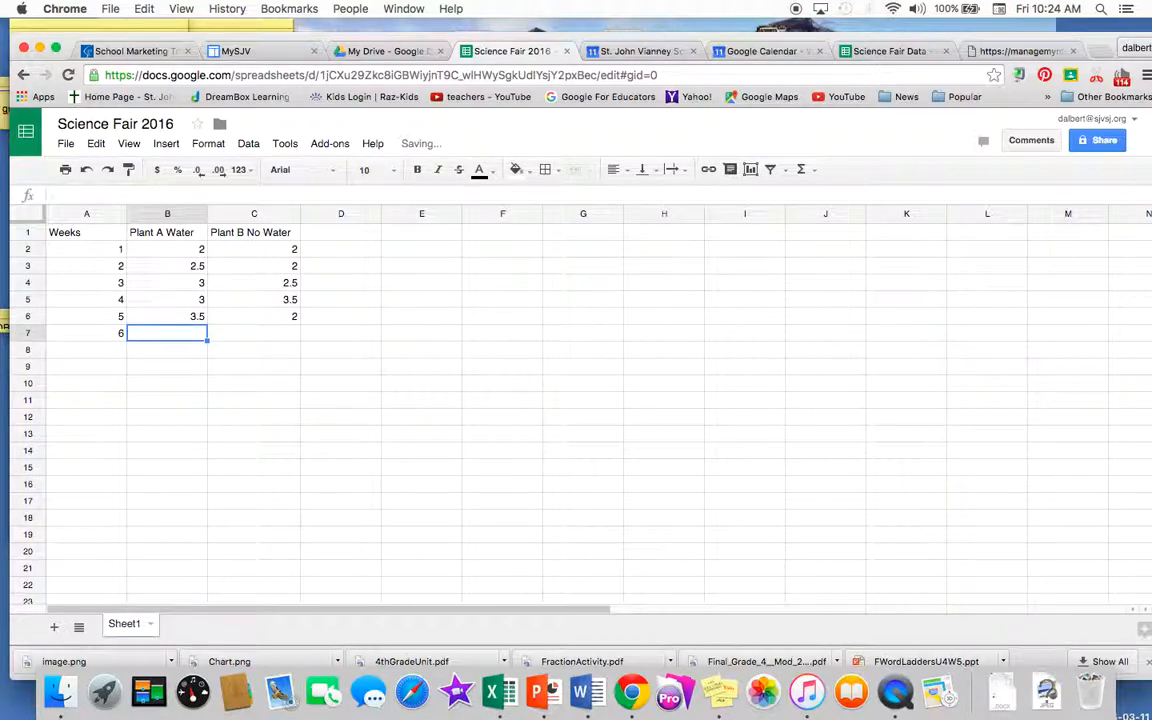
{"action": "type", "text": "3"}
{"action": "key", "text": "BackSpace"}
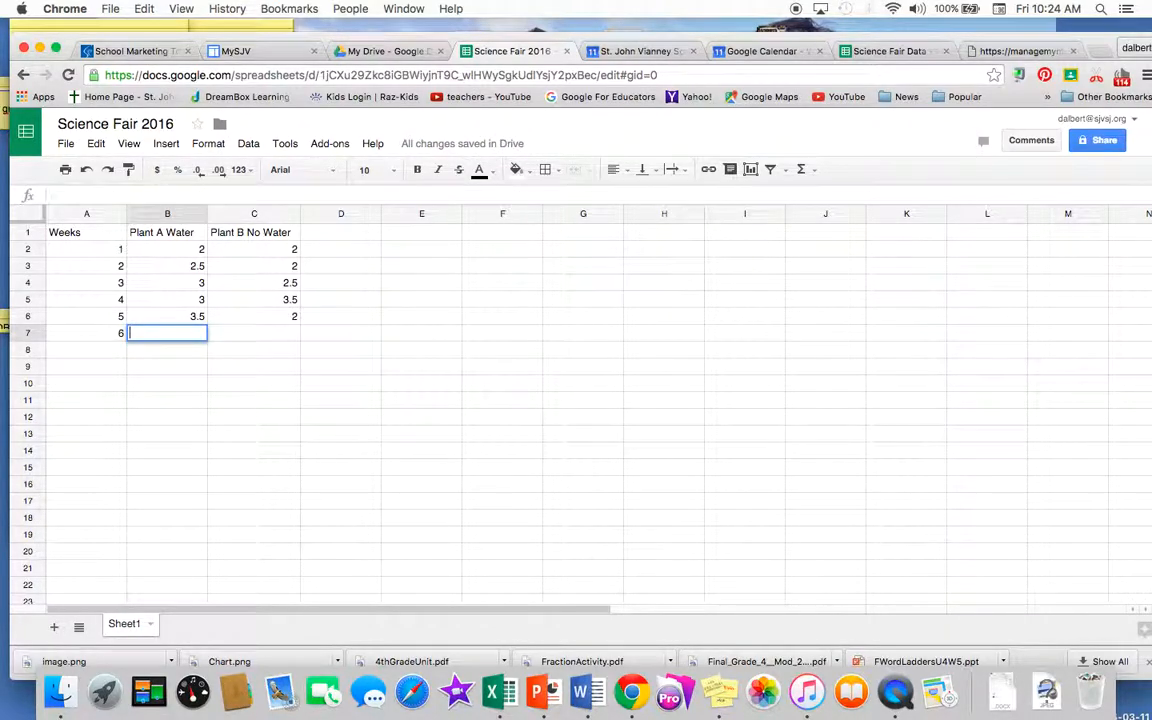
{"action": "type", "text": "4"}
{"action": "key", "text": "Tab"}
{"action": "type", "text": "1.5"}
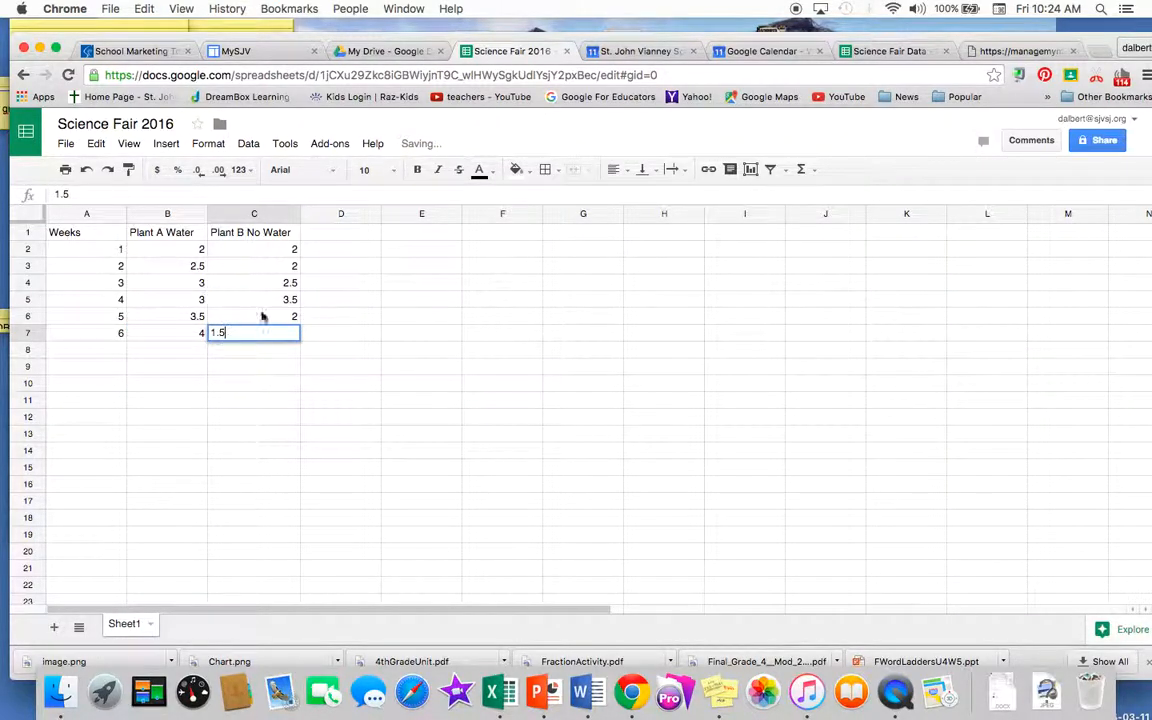
{"action": "left_click", "coordinate": [366, 366]}
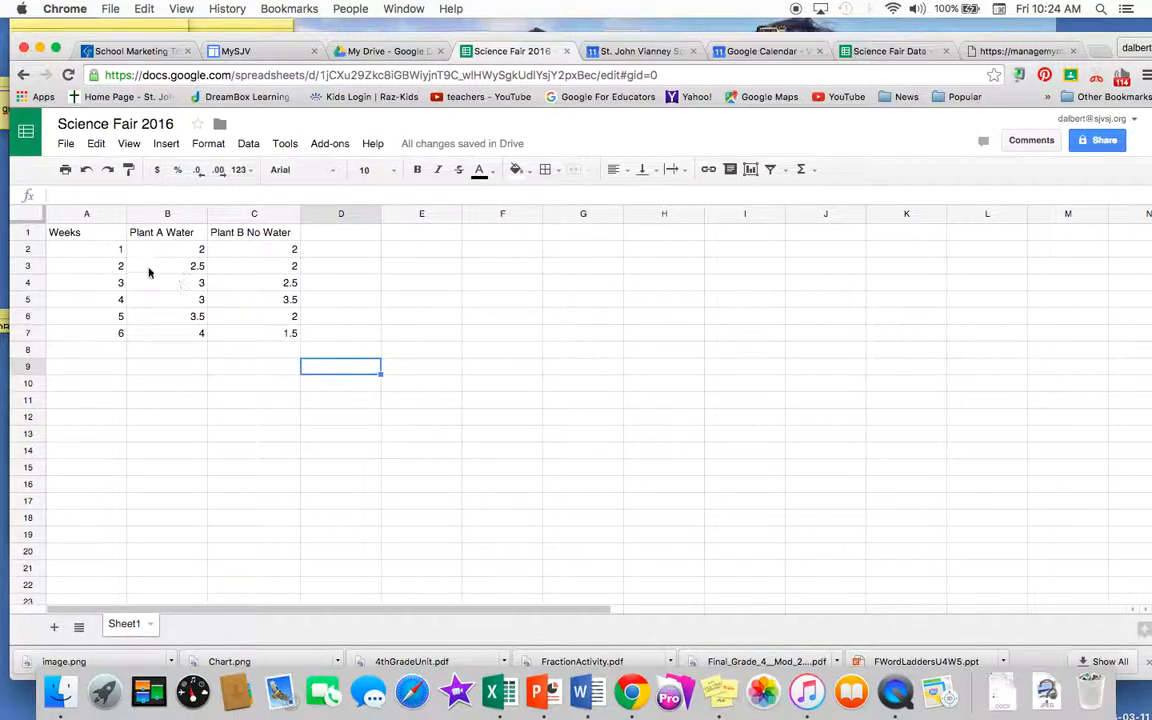
Start a new chart from the data table in A1:C7
{"action": "left_click_drag", "start_coordinate": [103, 237], "coordinate": [254, 338]}
{"action": "left_click", "coordinate": [166, 143]}
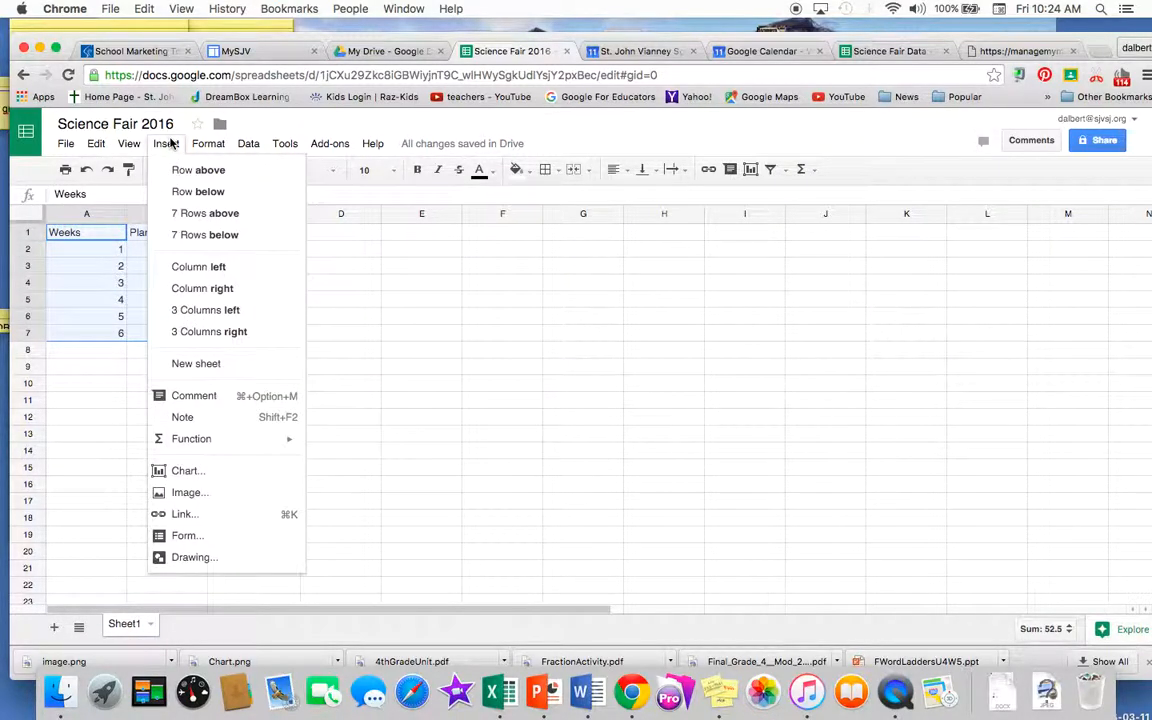
{"action": "left_click", "coordinate": [212, 477]}
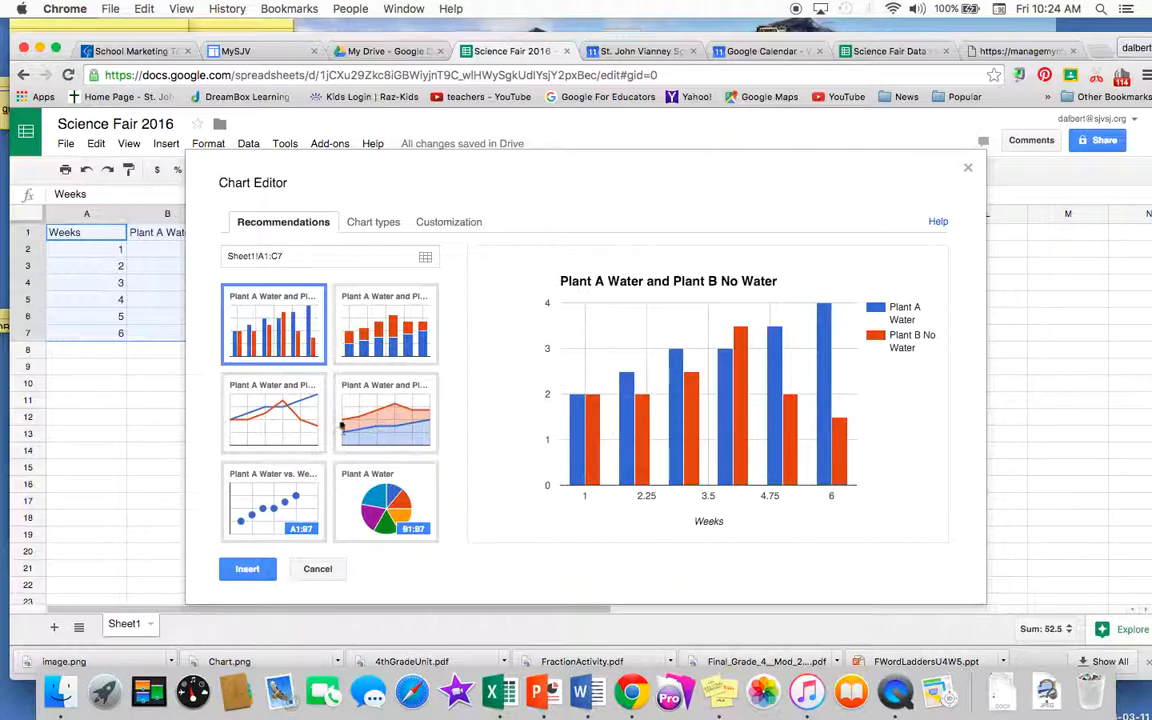
Preview the recommended line chart and return to the grouped column chart for the plant data
{"action": "left_click", "coordinate": [292, 424]}
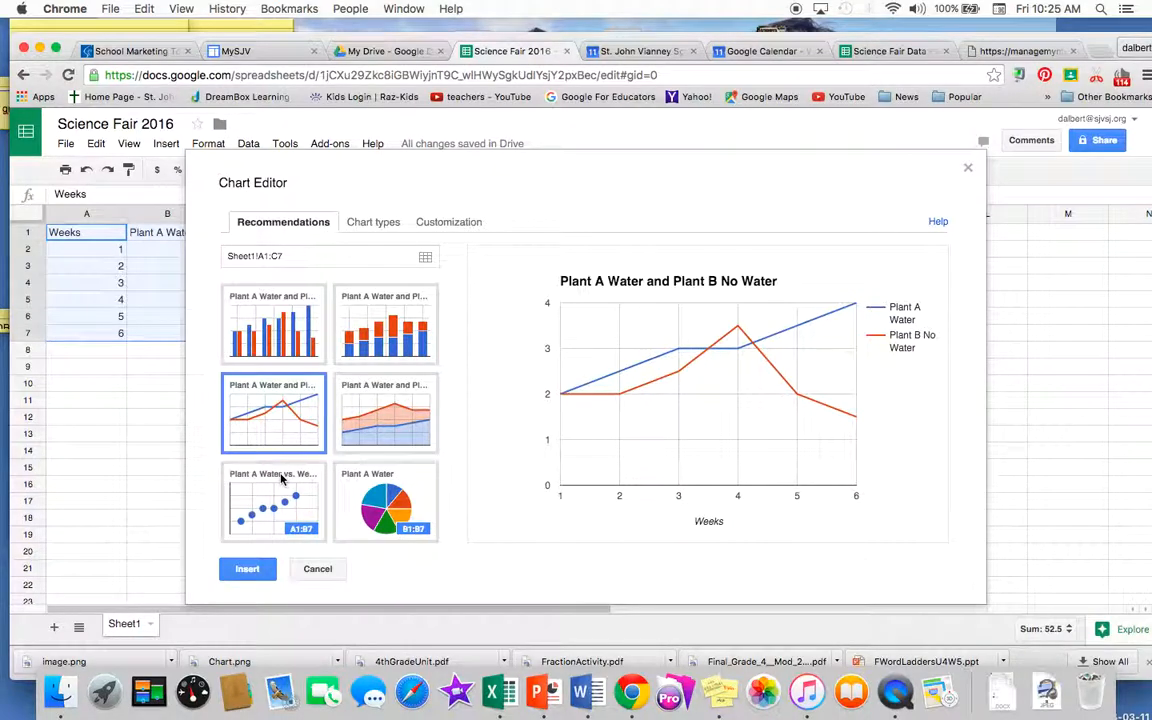
{"action": "left_click_drag", "start_coordinate": [609, 172], "coordinate": [675, 171]}
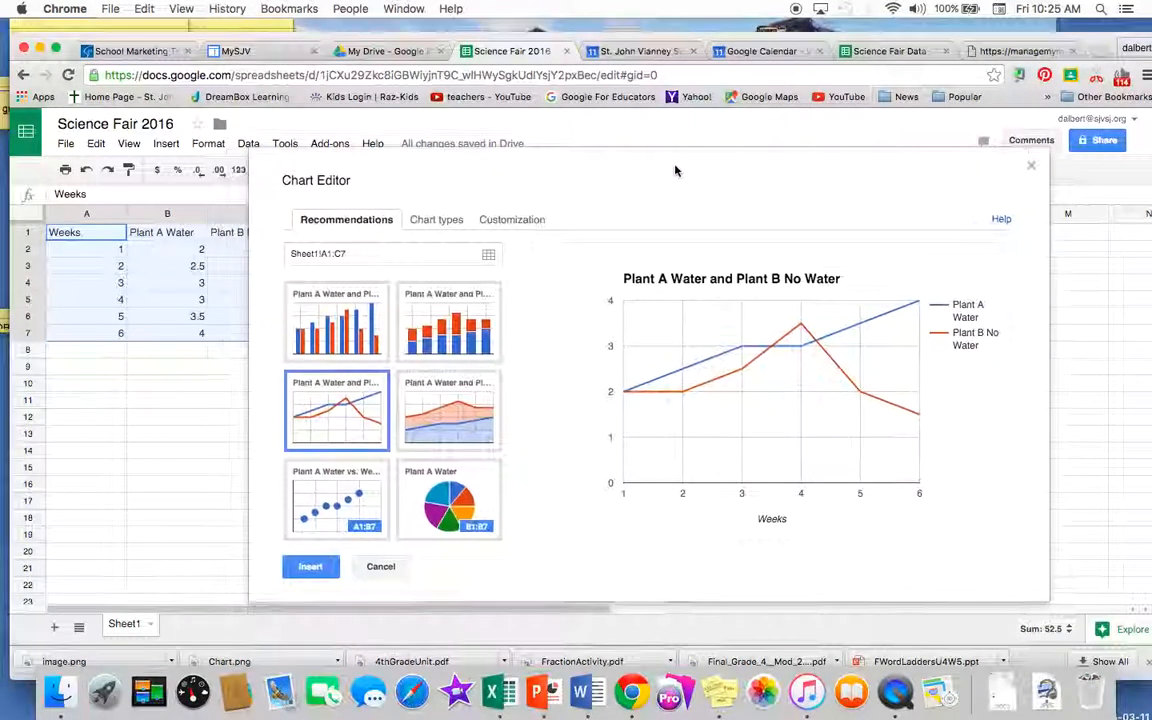
{"action": "left_click", "coordinate": [360, 338]}
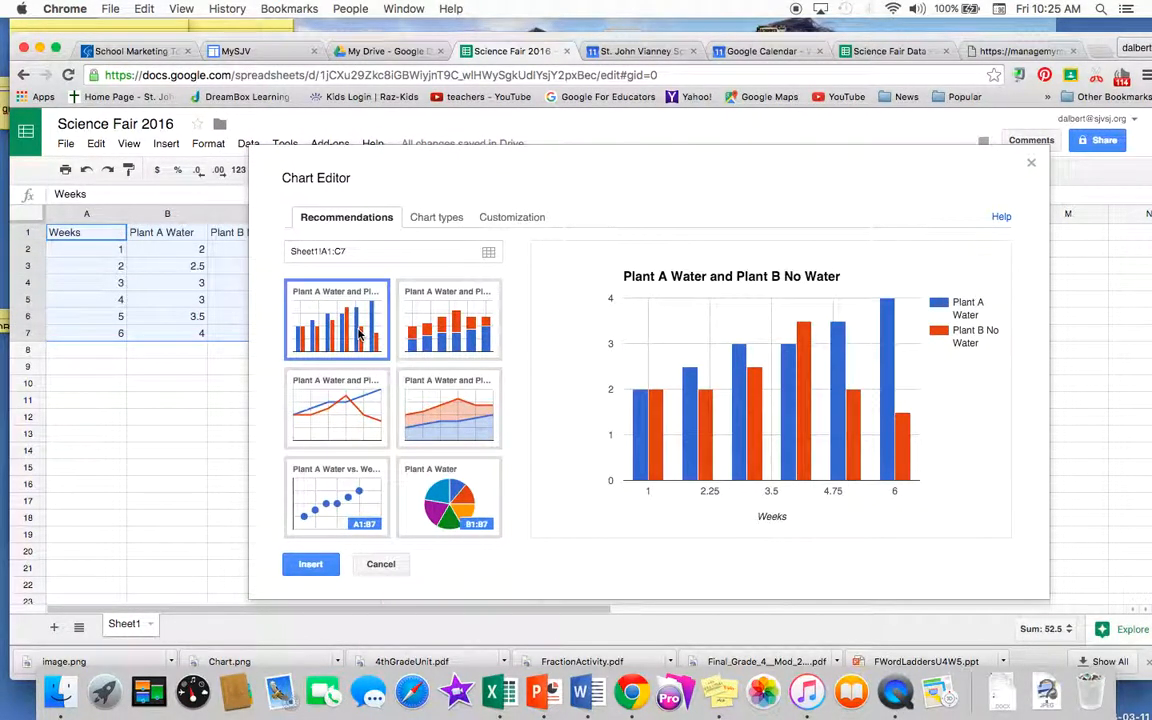
{"action": "mouse_move", "coordinate": [748, 433]}
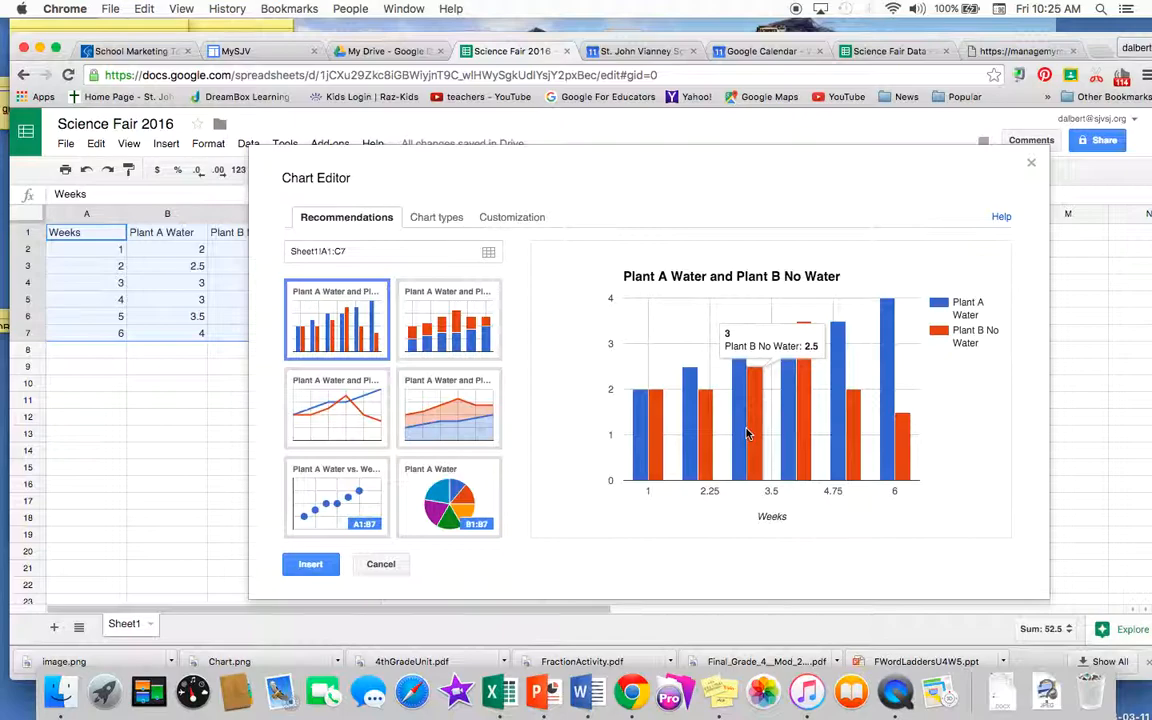
Replace the chart title with "Plant Growth Over Time" in the chart's customization settings
{"action": "left_click", "coordinate": [519, 222]}
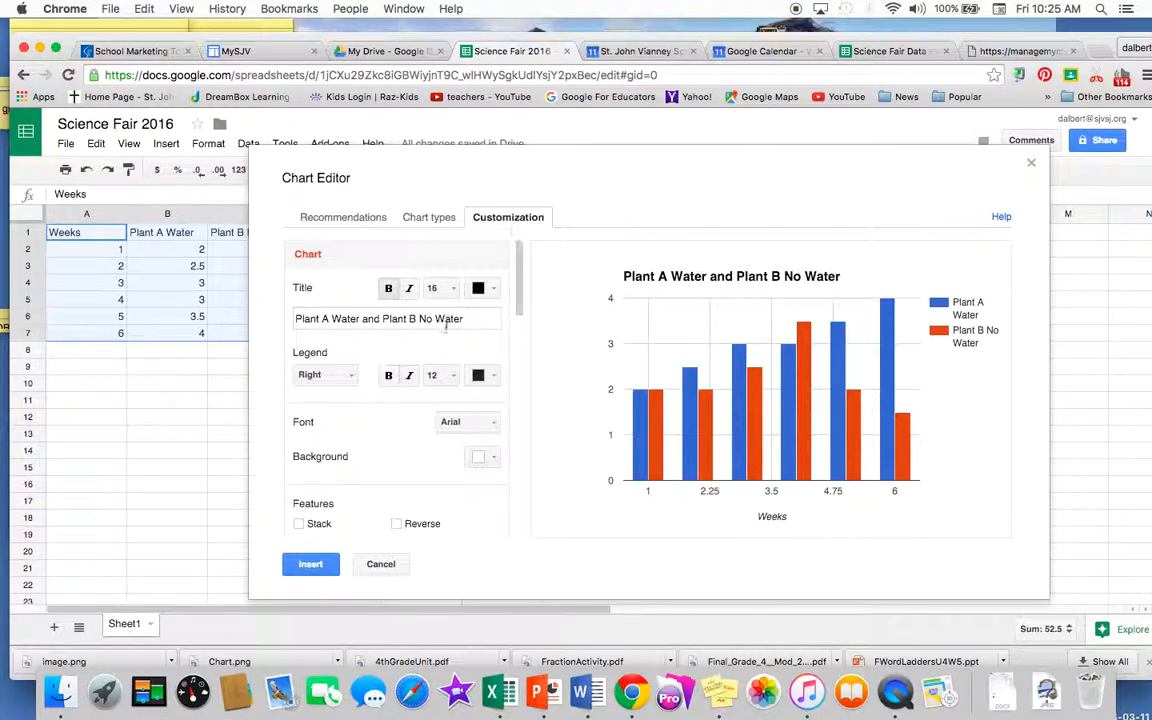
{"action": "left_click_drag", "start_coordinate": [469, 318], "coordinate": [278, 318]}
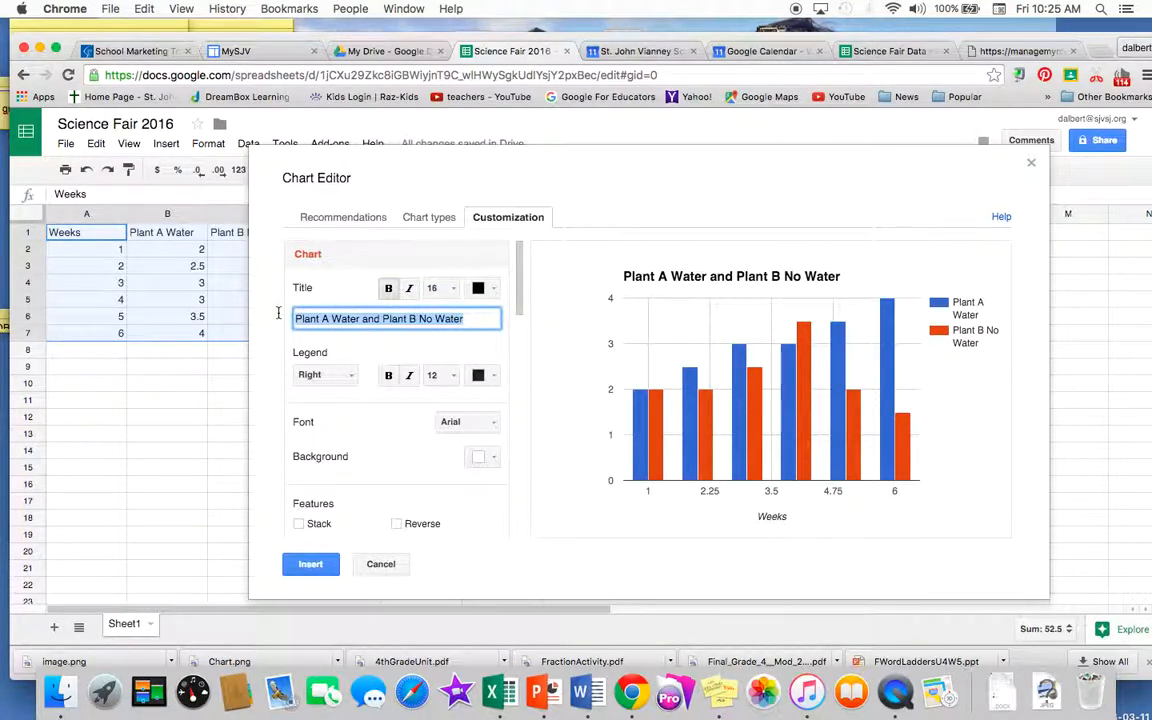
{"action": "key", "text": "BackSpace"}
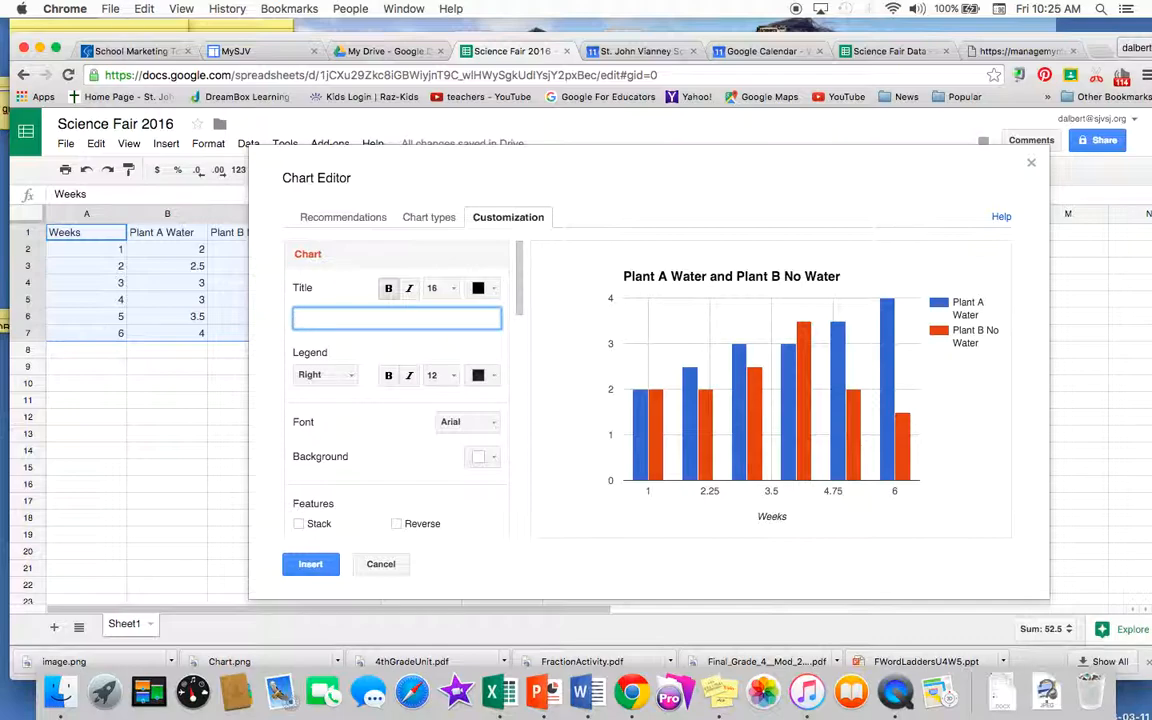
{"action": "type", "text": "Plant Growth Ov"}
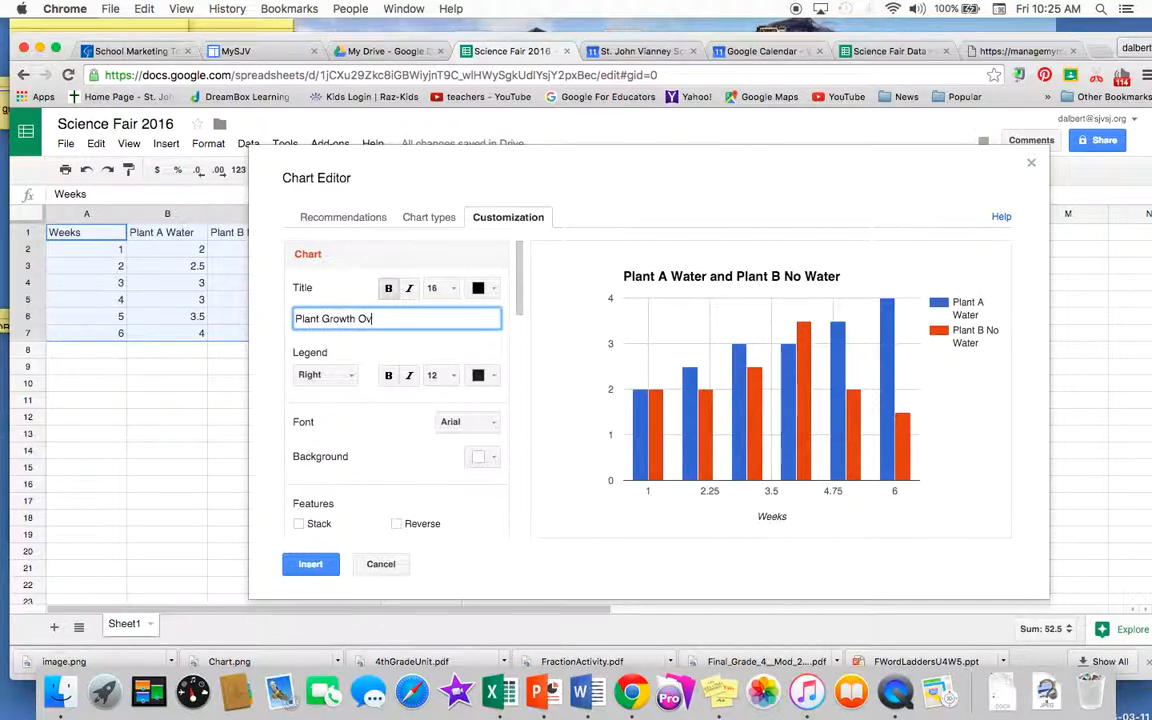
{"action": "type", "text": "er Time"}
{"action": "left_click", "coordinate": [436, 350]}
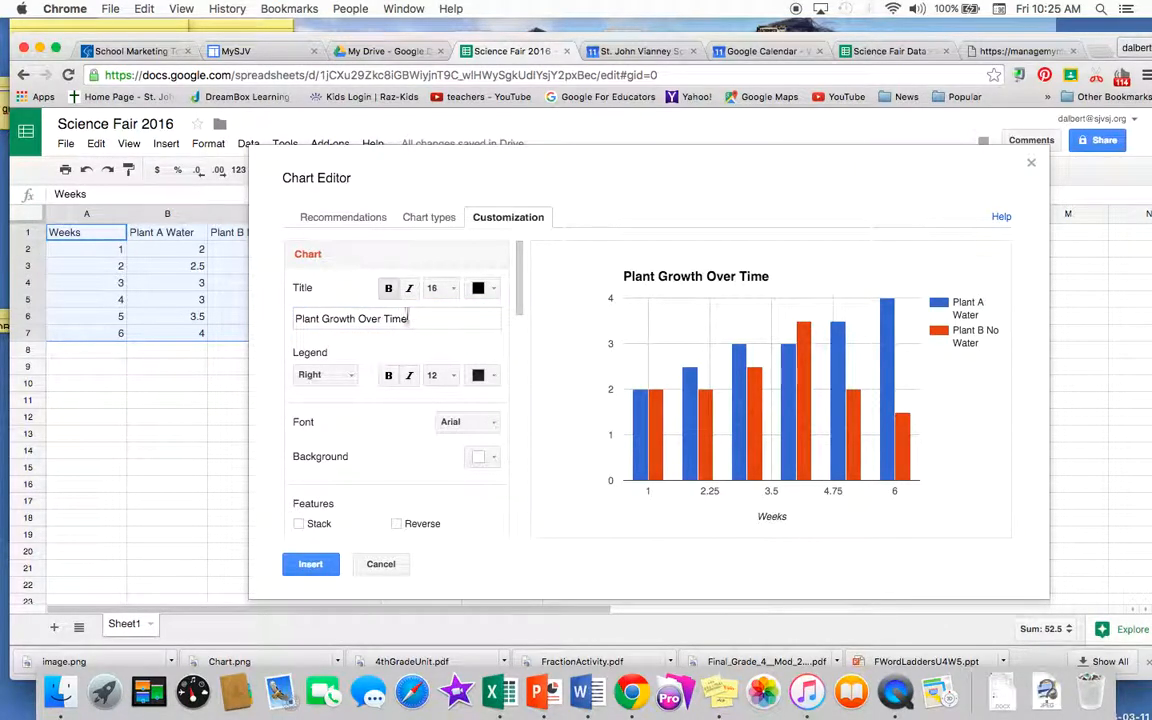
Change the chart title's text color to dark green
{"action": "left_click_drag", "start_coordinate": [421, 315], "coordinate": [368, 316]}
{"action": "left_click_drag", "start_coordinate": [447, 321], "coordinate": [283, 321]}
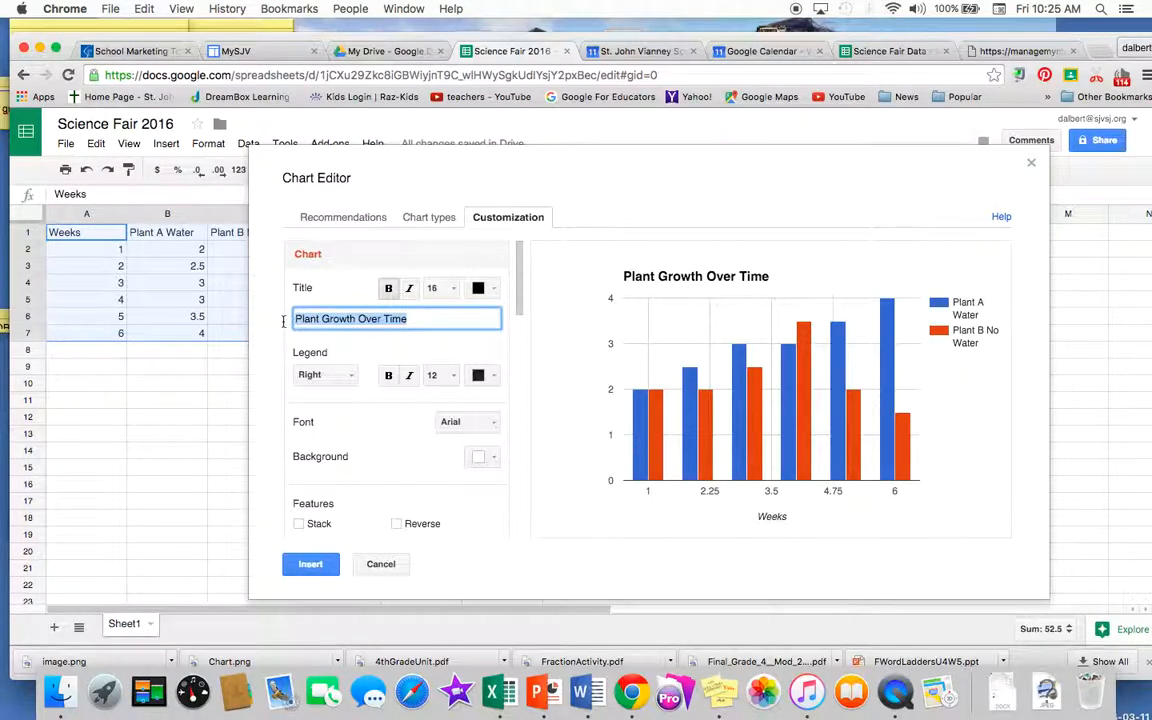
{"action": "left_click", "coordinate": [480, 288]}
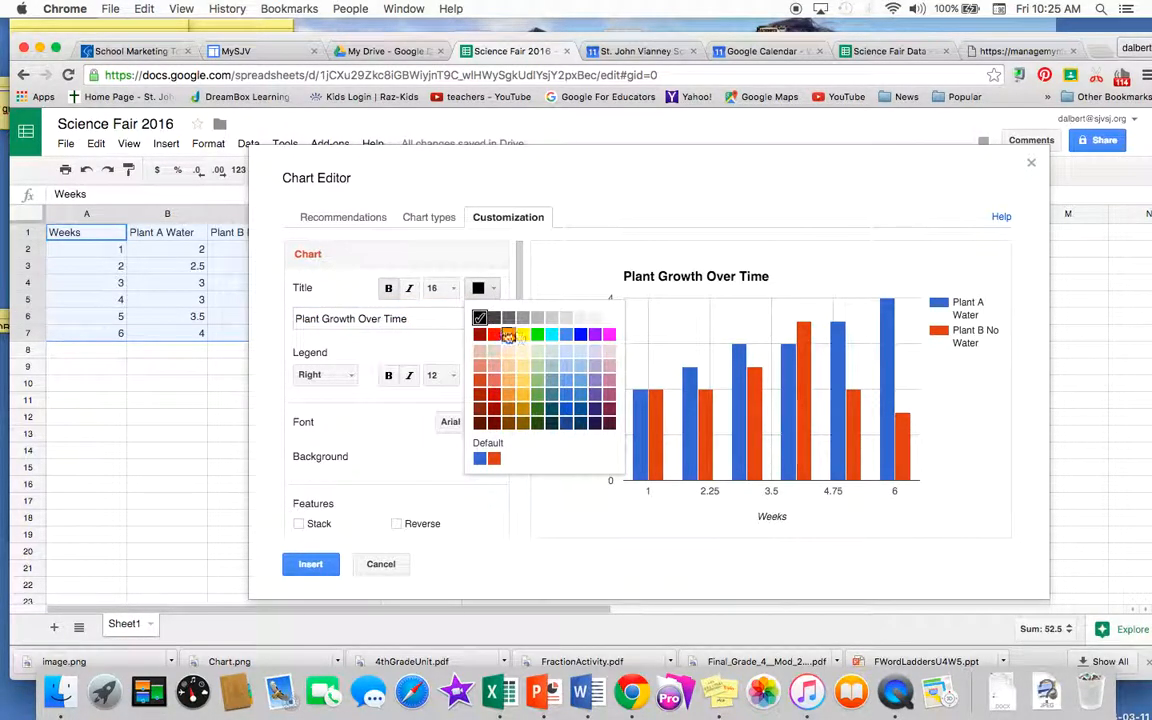
{"action": "left_click", "coordinate": [538, 408]}
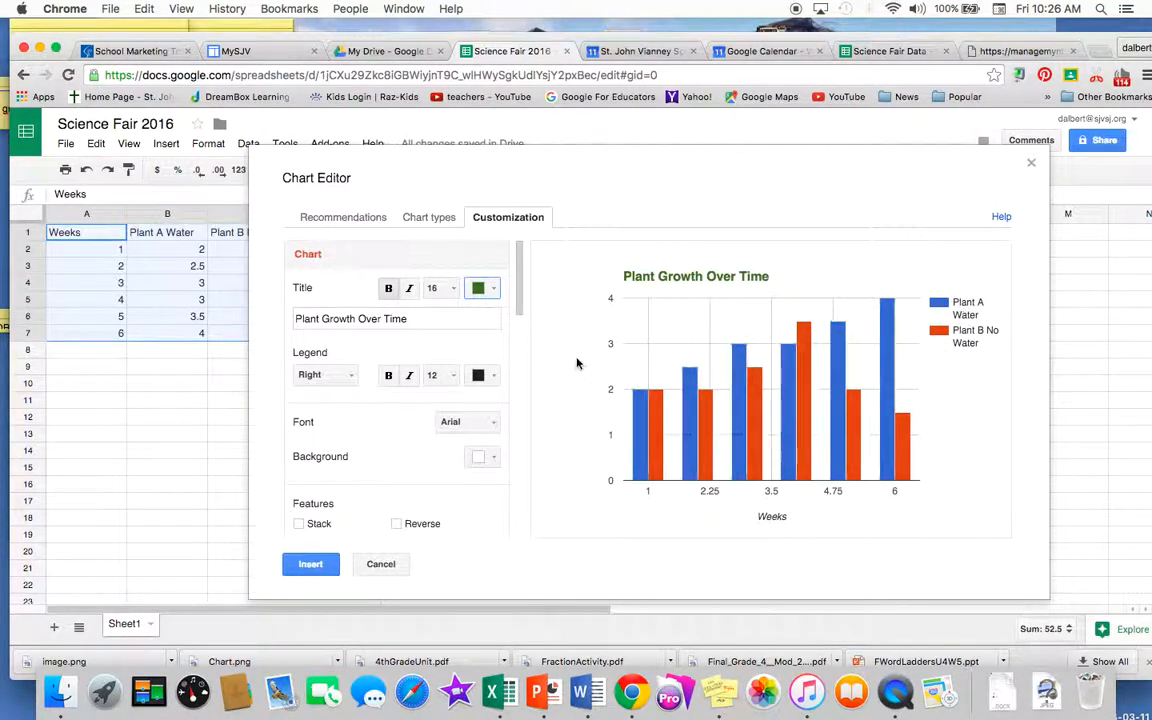
Set the horizontal axis range to a minimum of 0 and a maximum of 7
{"action": "scroll", "coordinate": [403, 455], "scroll_direction": "down", "scroll_amount": 4}
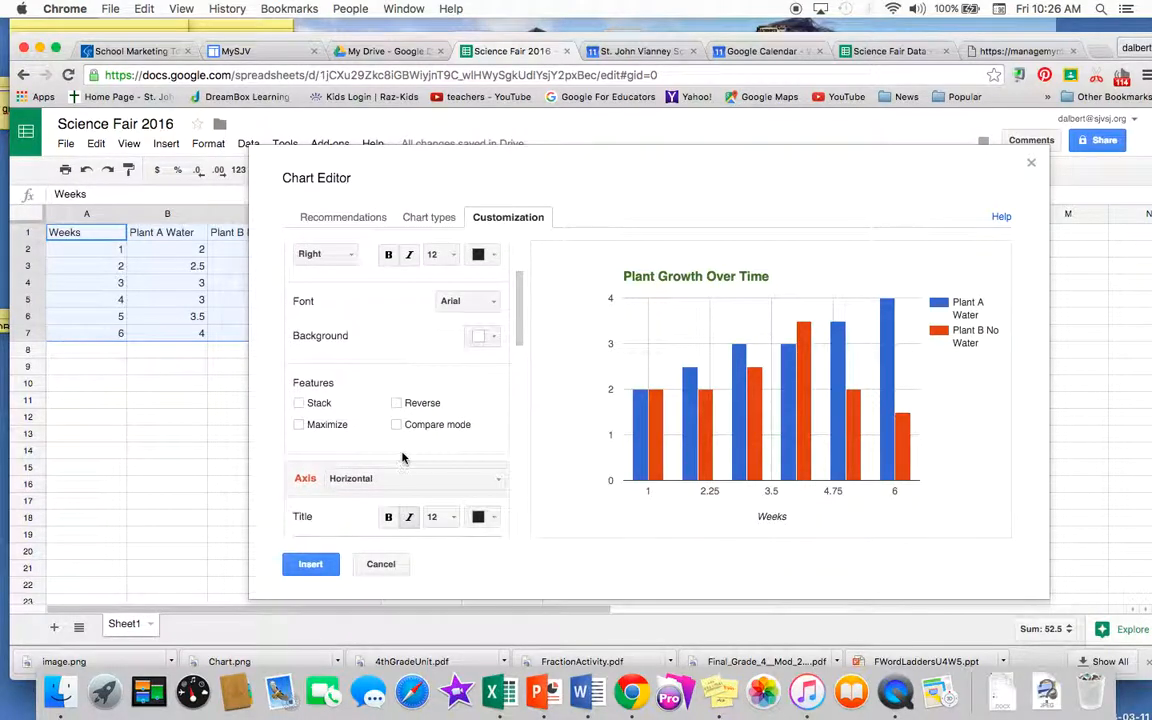
{"action": "scroll", "coordinate": [398, 448], "scroll_direction": "down", "scroll_amount": 1}
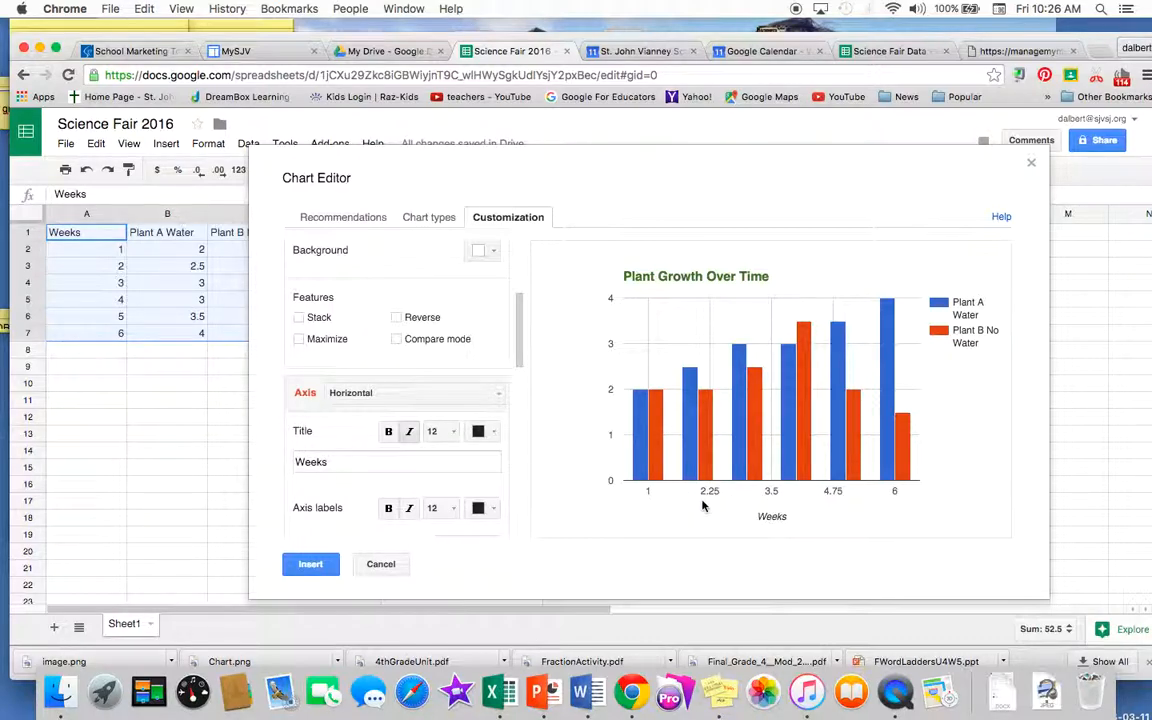
{"action": "scroll", "coordinate": [468, 485], "scroll_direction": "down", "scroll_amount": 3}
{"action": "scroll", "coordinate": [466, 485], "scroll_direction": "down", "scroll_amount": 2}
{"action": "scroll", "coordinate": [466, 485], "scroll_direction": "up", "scroll_amount": 2}
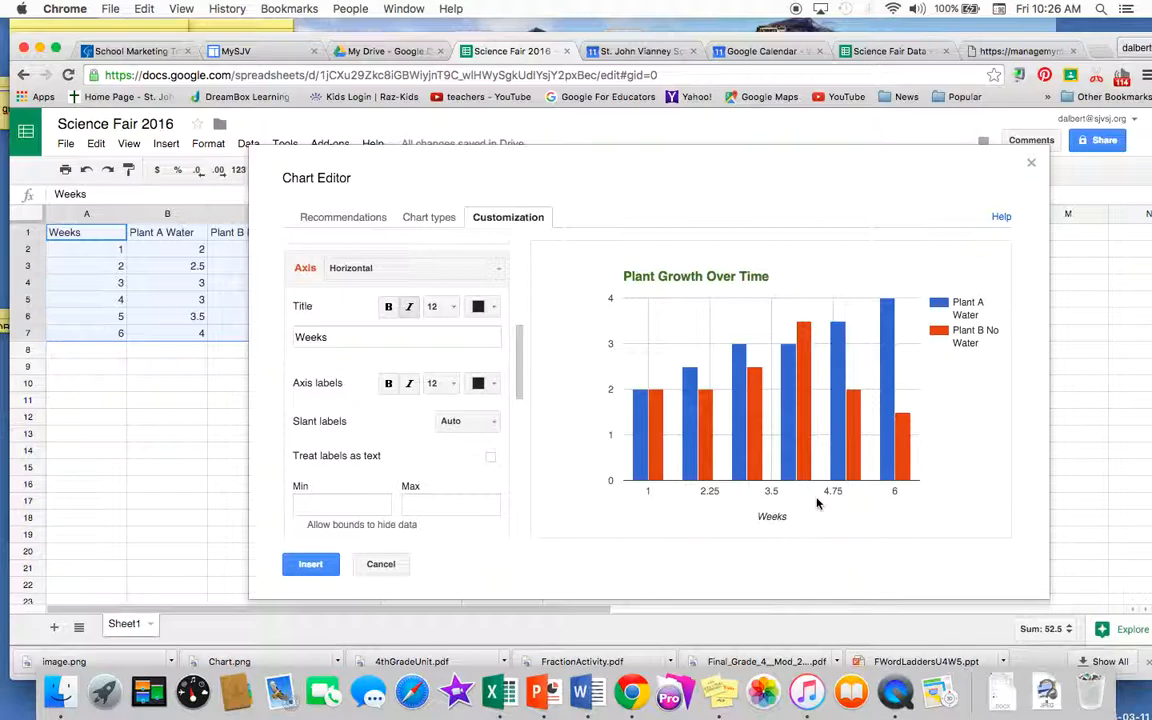
{"action": "scroll", "coordinate": [340, 505], "scroll_direction": "down", "scroll_amount": 2}
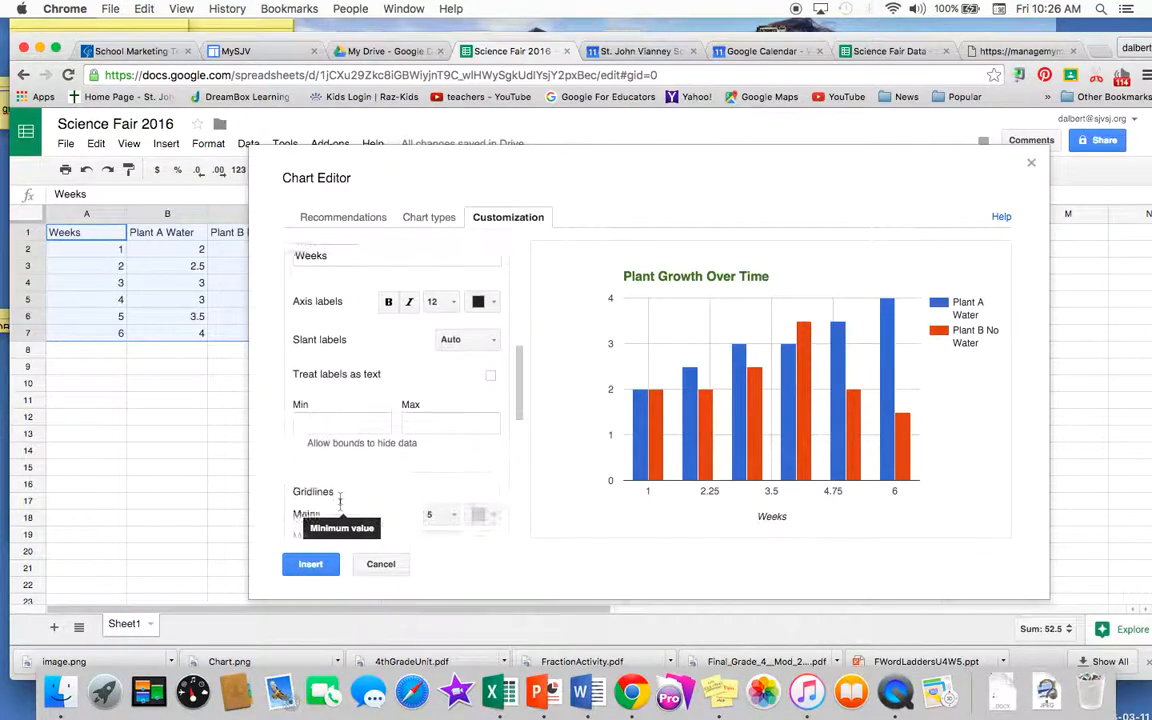
{"action": "left_click", "coordinate": [315, 412]}
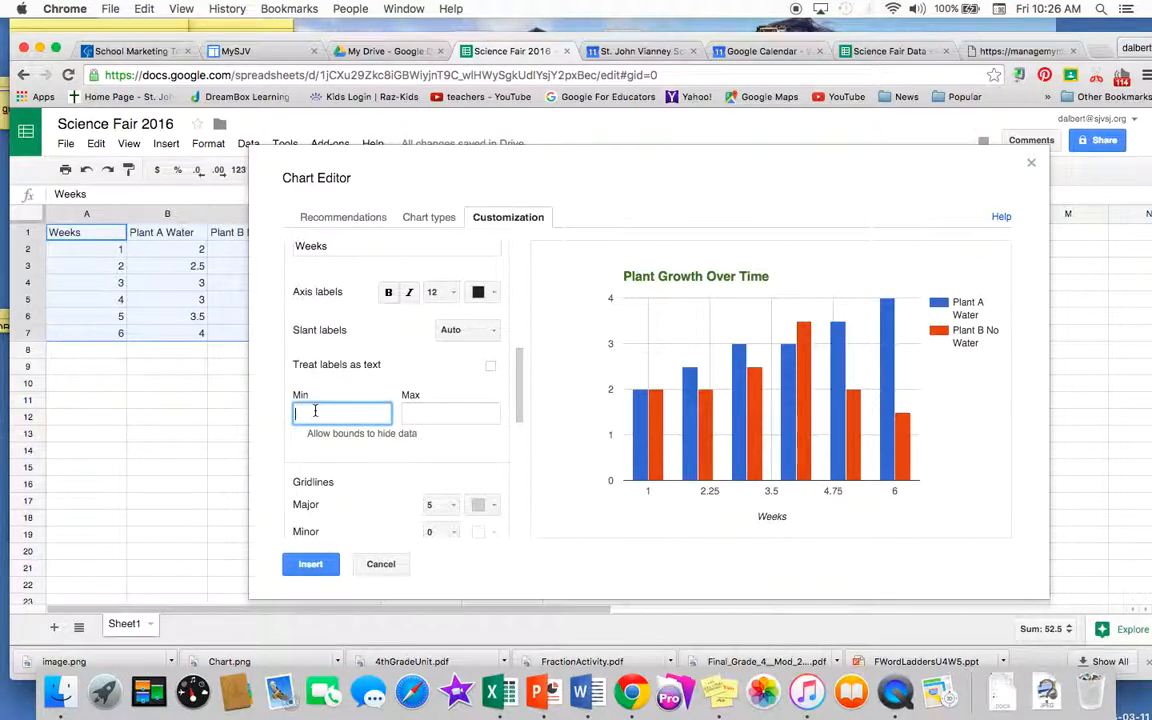
{"action": "left_click", "coordinate": [458, 413]}
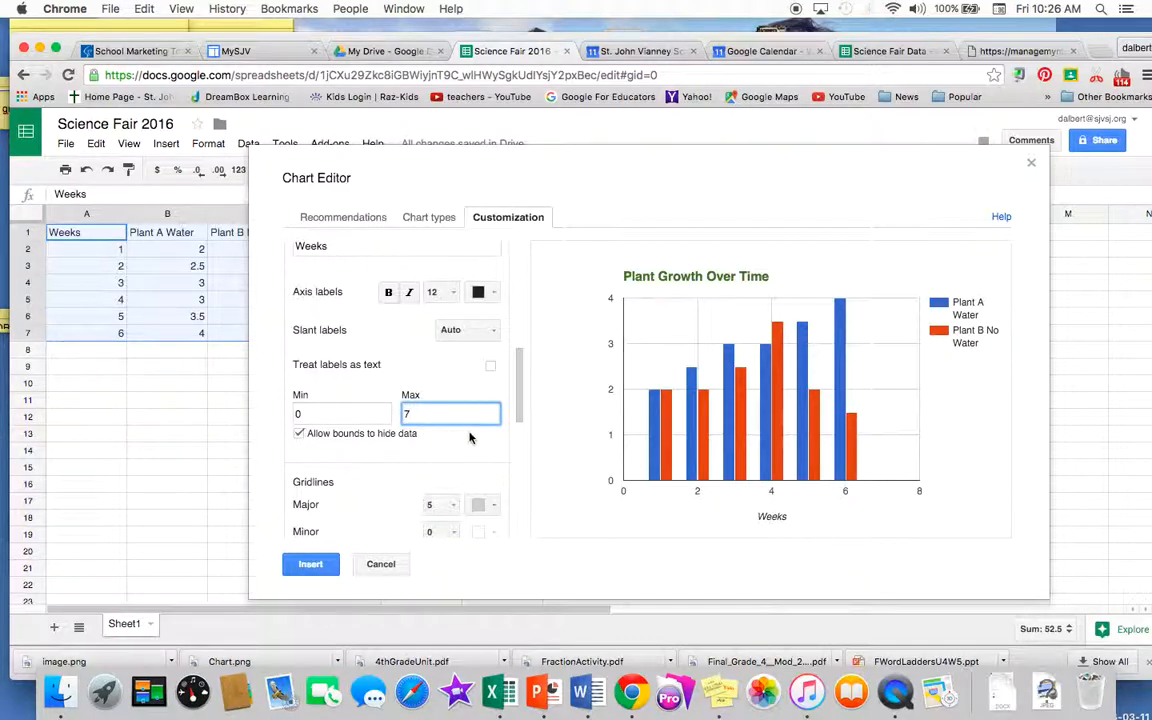
{"action": "left_click", "coordinate": [471, 437]}
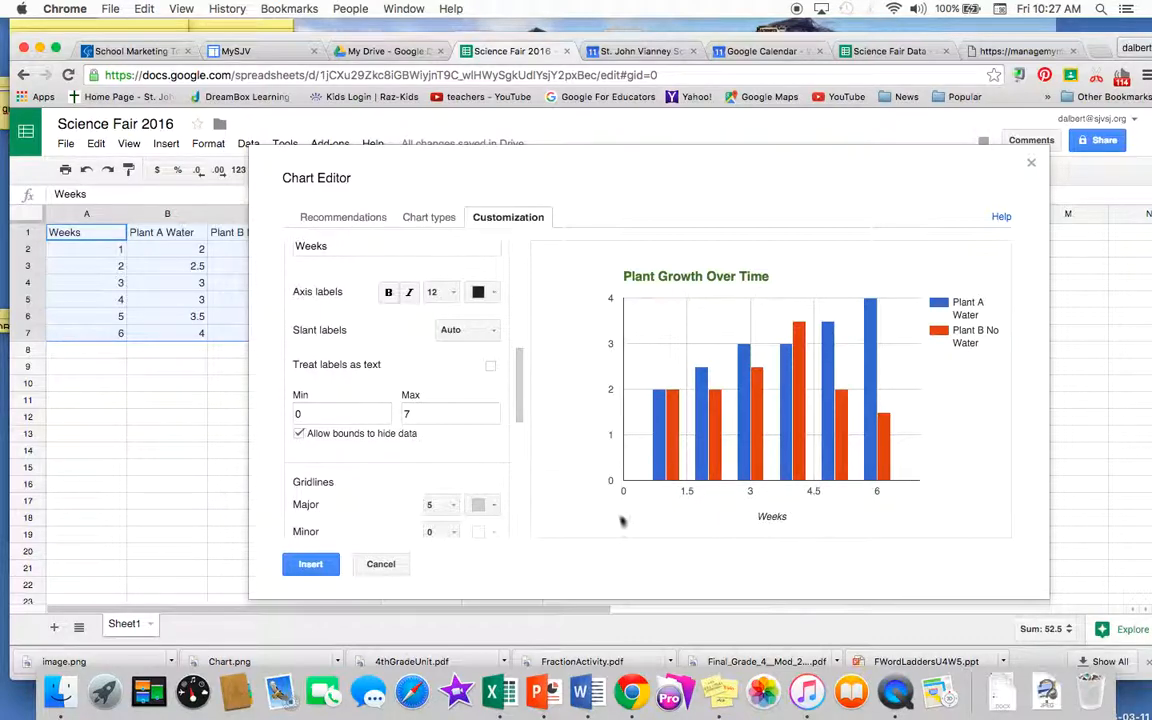
Change the horizontal axis minimum to 1
{"action": "left_click", "coordinate": [315, 415]}
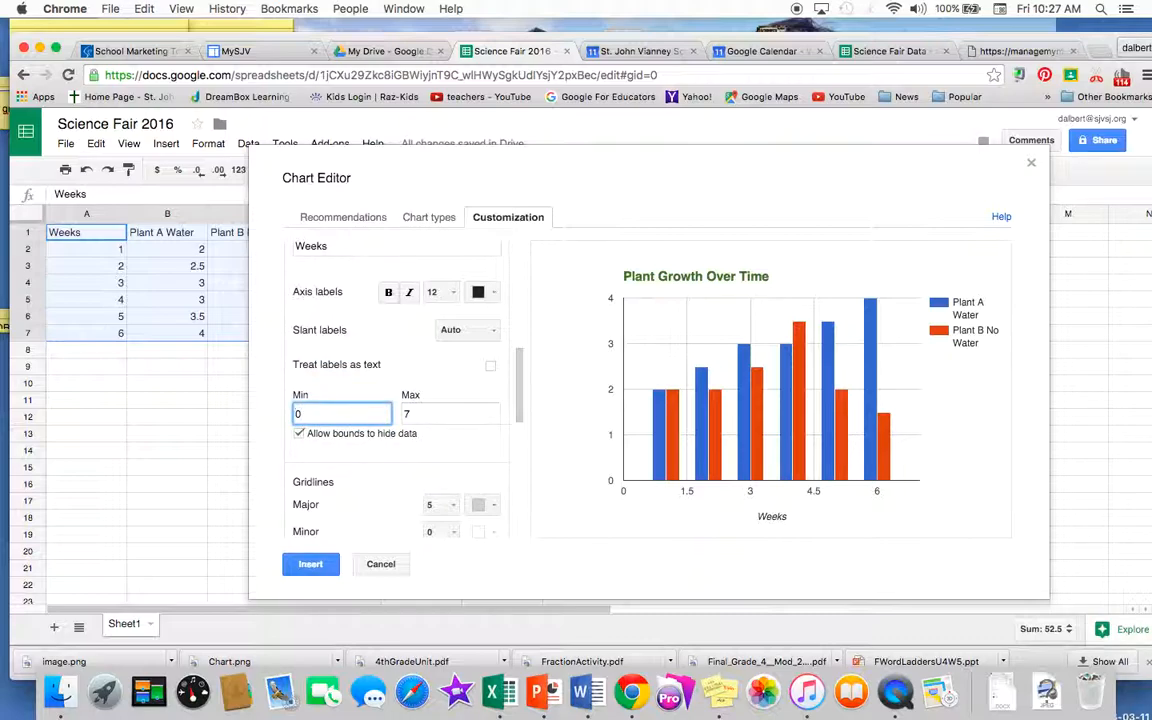
{"action": "type", "text": "1"}
{"action": "left_click", "coordinate": [446, 453]}
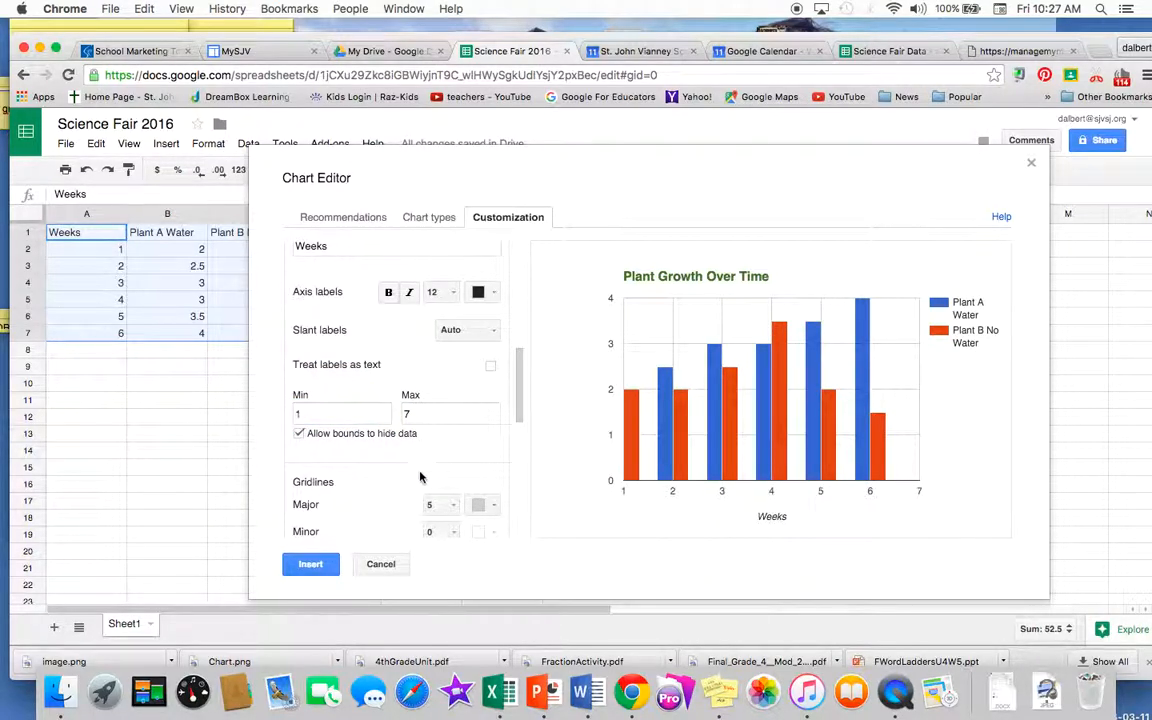
Set the horizontal axis major gridlines to Auto
{"action": "scroll", "coordinate": [366, 504], "scroll_direction": "down", "scroll_amount": 2}
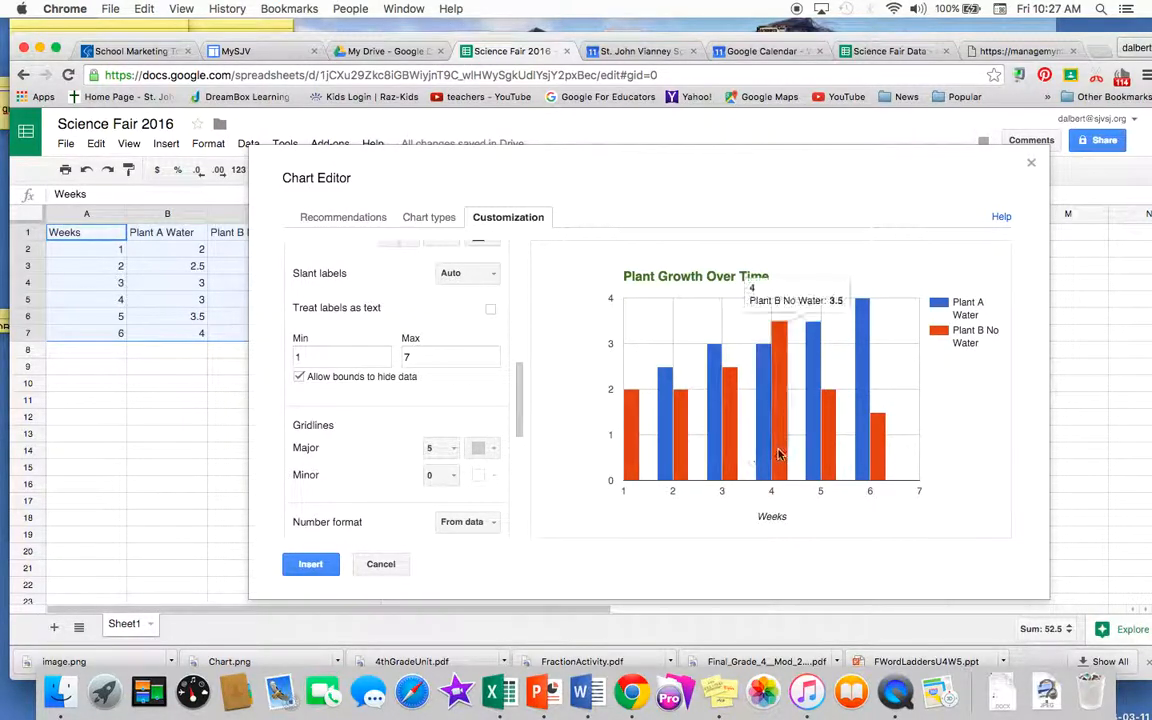
{"action": "scroll", "coordinate": [445, 502], "scroll_direction": "down", "scroll_amount": 2}
{"action": "scroll", "coordinate": [442, 504], "scroll_direction": "up", "scroll_amount": 2}
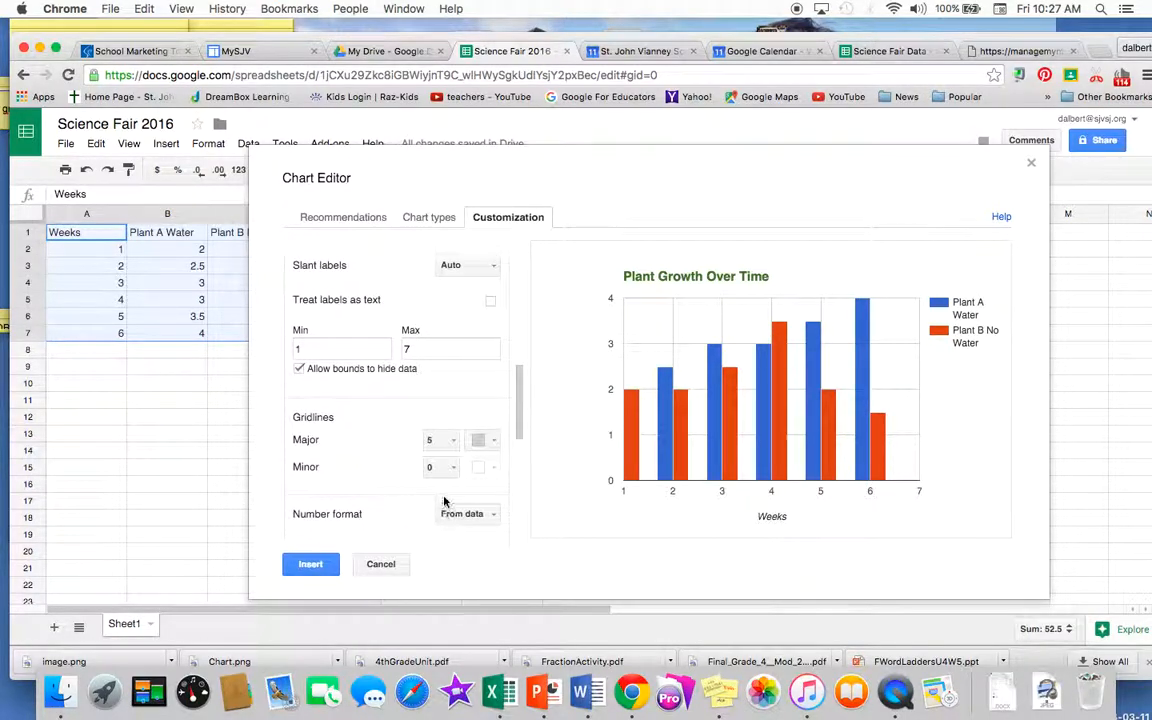
{"action": "left_click", "coordinate": [445, 440]}
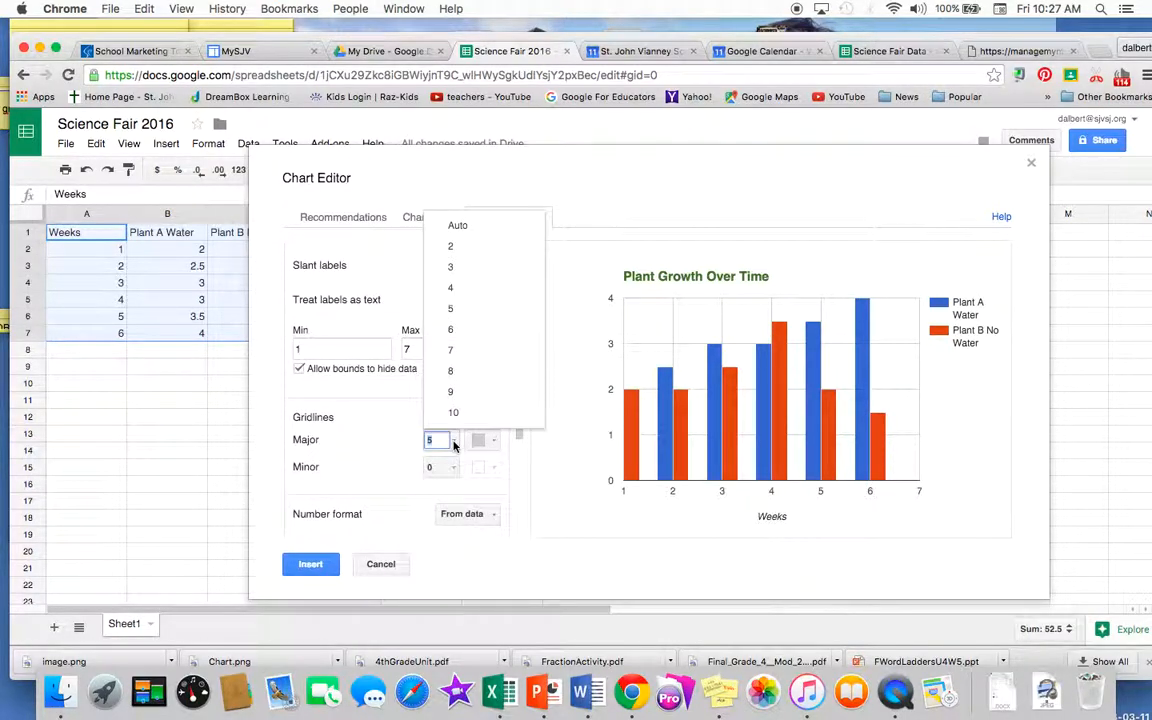
{"action": "left_click", "coordinate": [456, 226]}
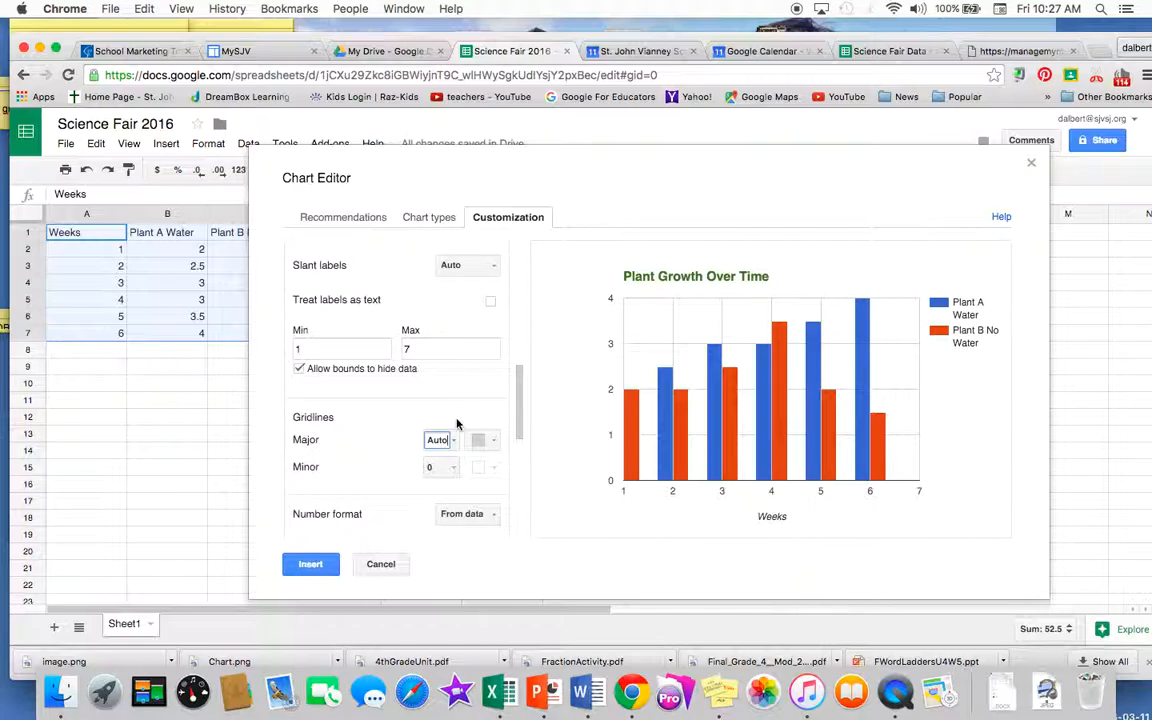
Change the horizontal axis maximum to 6
{"action": "left_click", "coordinate": [428, 349]}
{"action": "type", "text": "6"}
{"action": "left_click", "coordinate": [452, 386]}
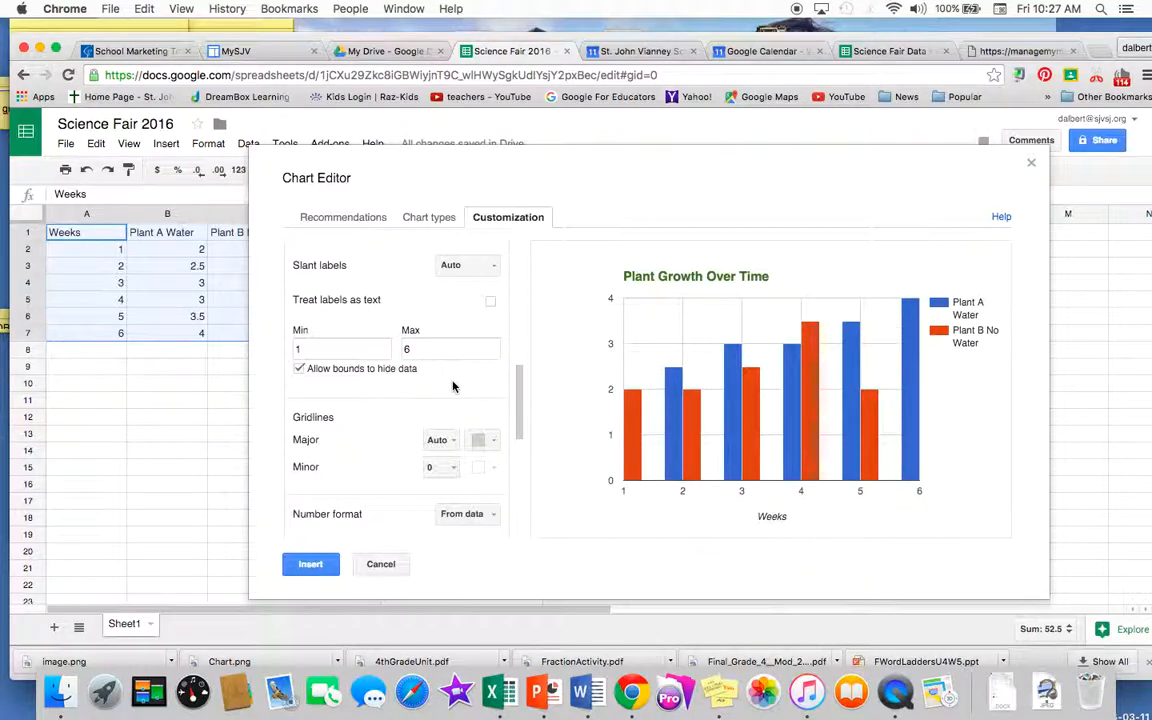
{"action": "scroll", "coordinate": [401, 528], "scroll_direction": "down", "scroll_amount": 2}
{"action": "scroll", "coordinate": [401, 528], "scroll_direction": "down", "scroll_amount": 1}
{"action": "left_click", "coordinate": [491, 421]}
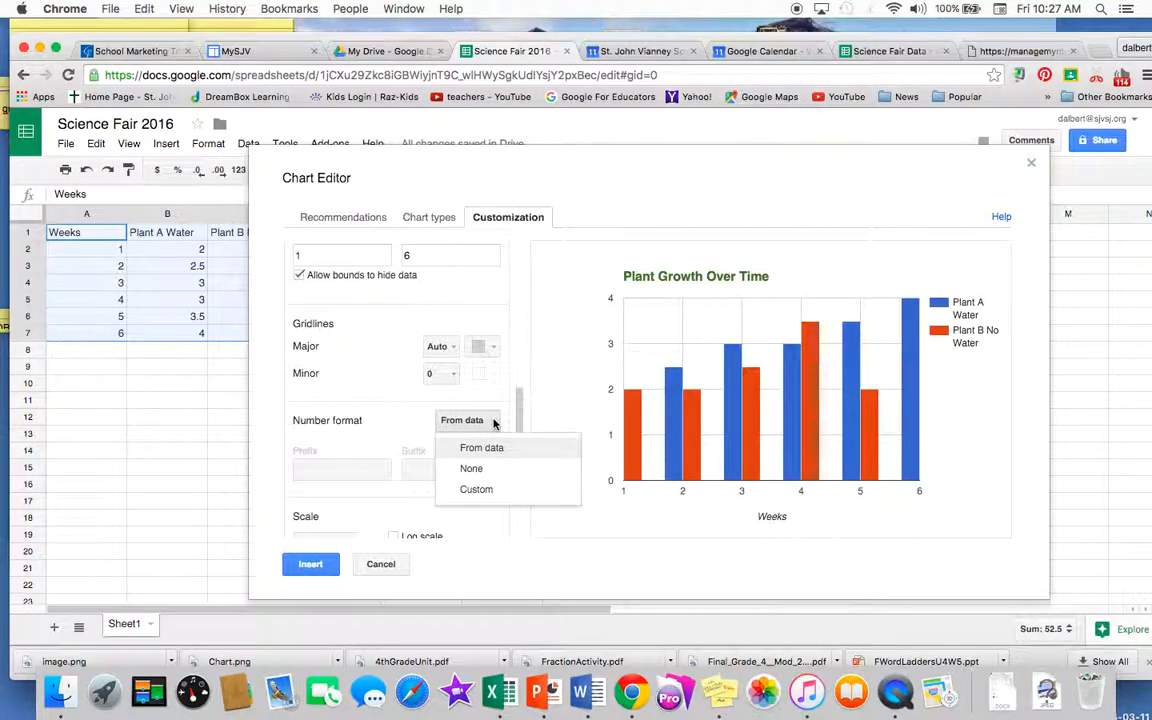
{"action": "left_click", "coordinate": [493, 423]}
Set the horizontal axis minimum to 0, keeping bounds allowed to hide data
{"action": "scroll", "coordinate": [425, 418], "scroll_direction": "up", "scroll_amount": 2}
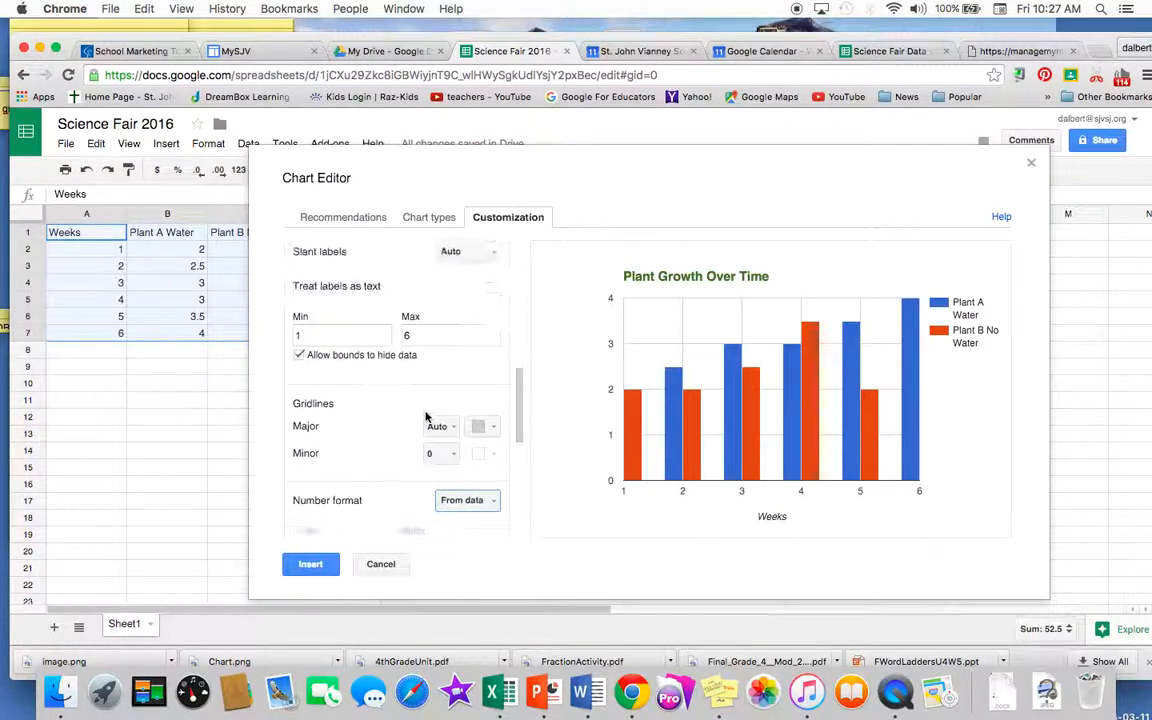
{"action": "left_click", "coordinate": [299, 356]}
{"action": "left_click", "coordinate": [303, 335]}
{"action": "key", "text": "BackSpace"}
{"action": "left_click", "coordinate": [444, 364]}
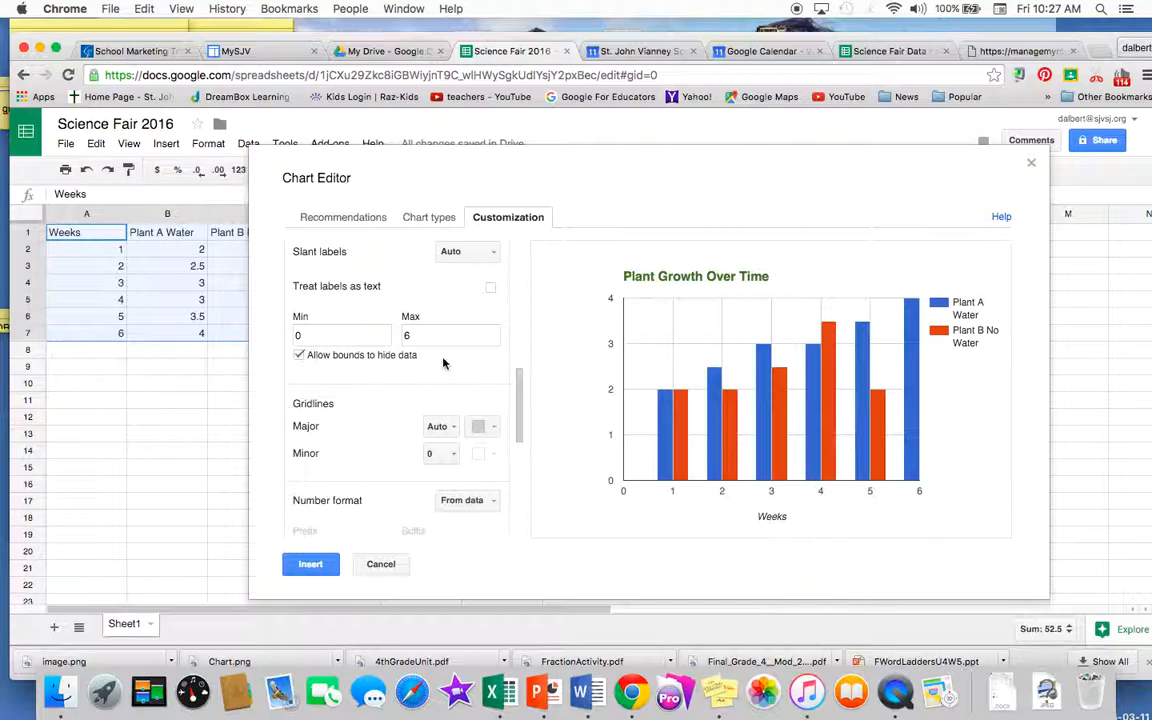
Try a major gridline count of 2 on the horizontal axis and restore it to Auto
{"action": "scroll", "coordinate": [455, 400], "scroll_direction": "down", "scroll_amount": 1}
{"action": "left_click", "coordinate": [453, 407]}
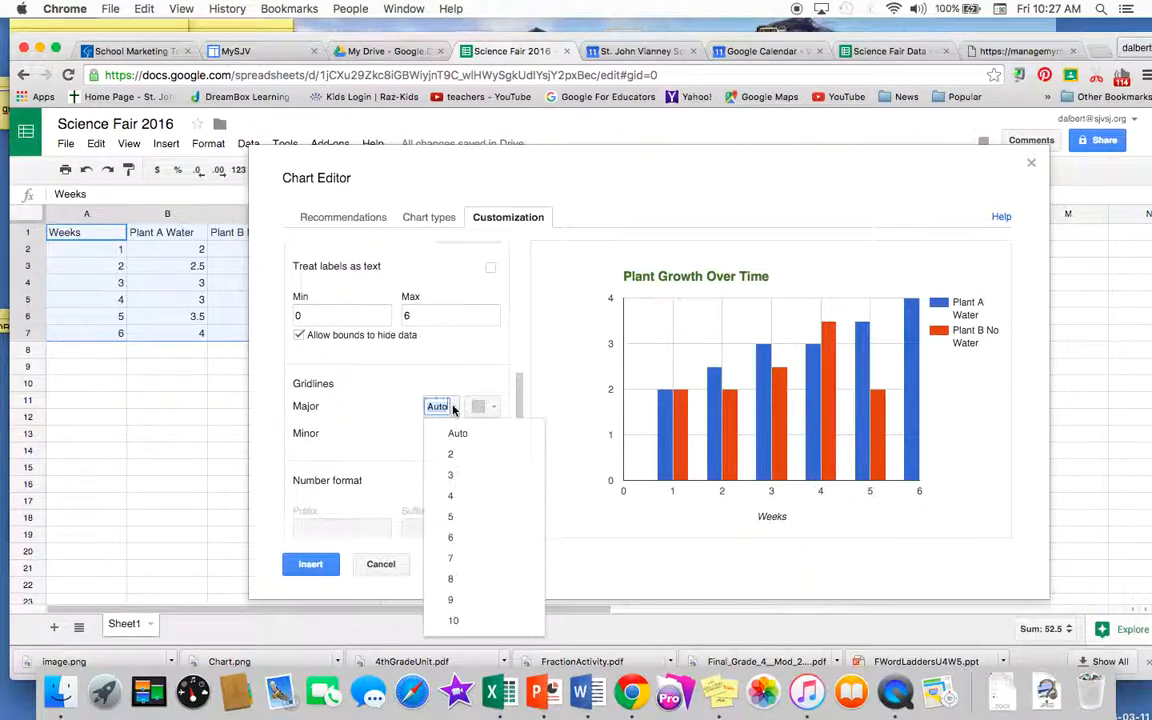
{"action": "left_click", "coordinate": [461, 456]}
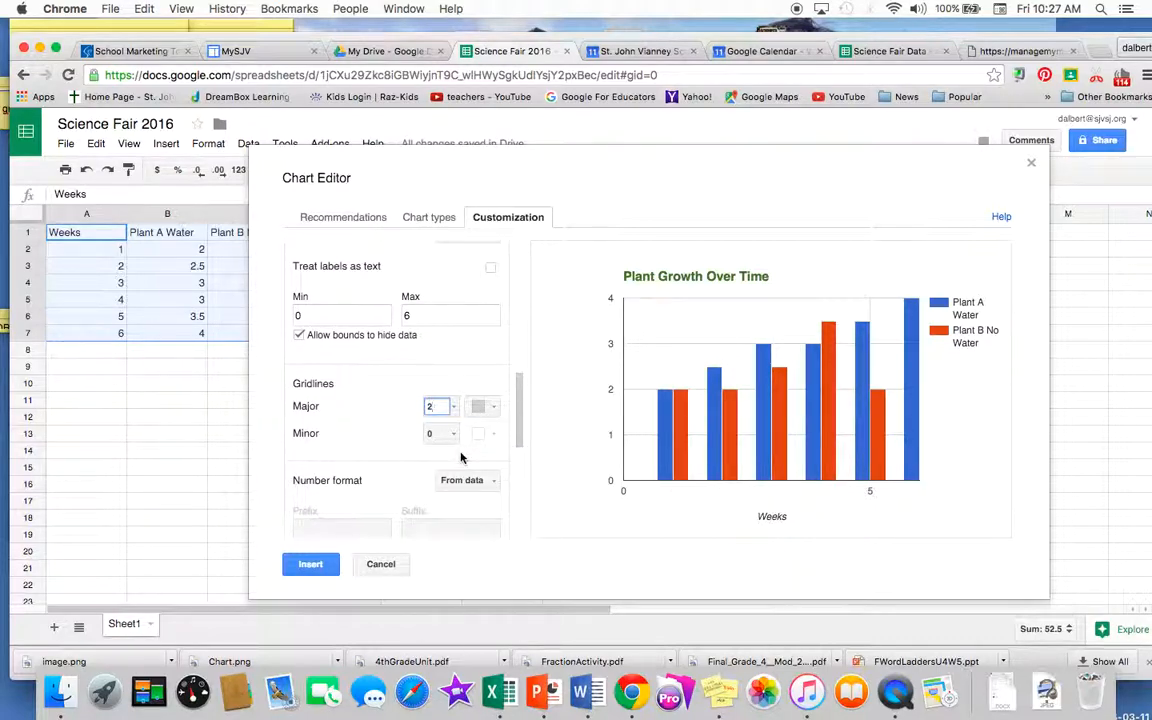
{"action": "left_click", "coordinate": [443, 407]}
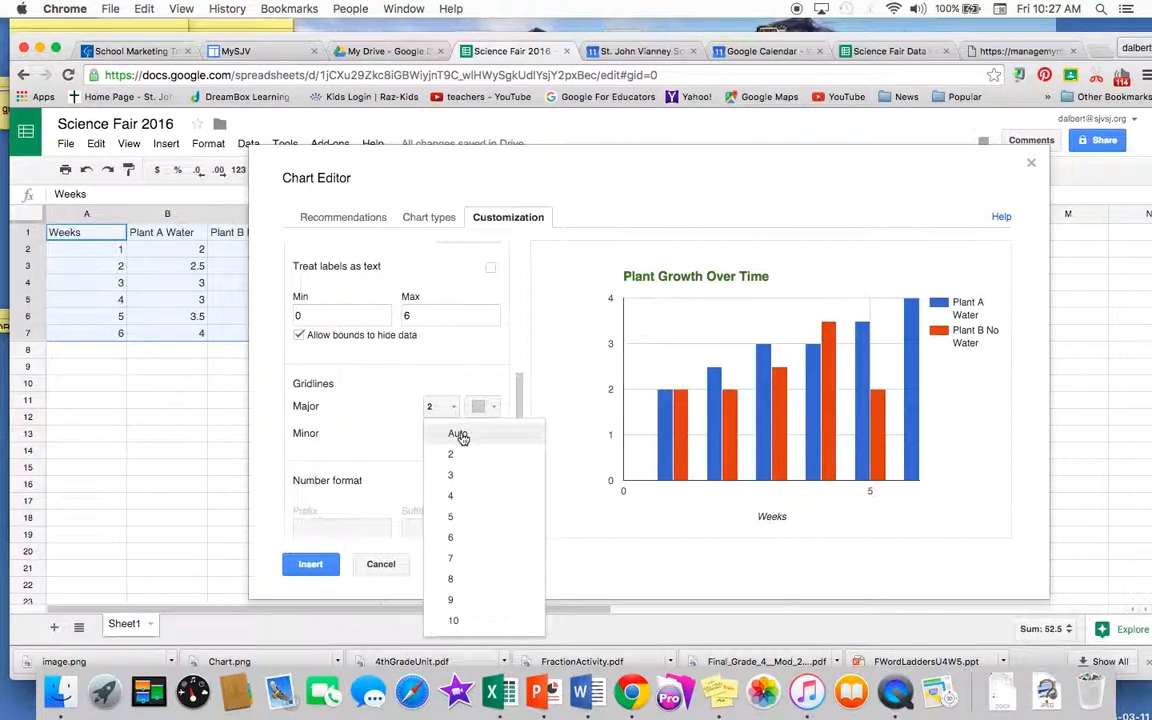
{"action": "left_click", "coordinate": [458, 434]}
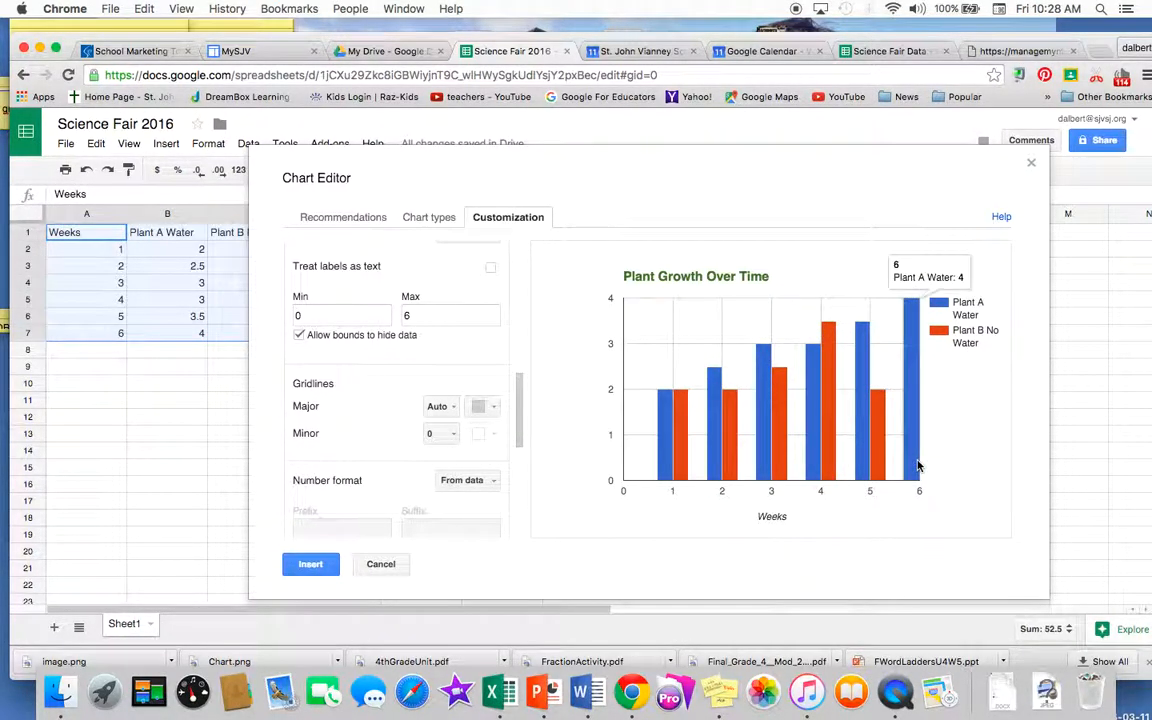
Set the horizontal axis maximum to 7
{"action": "left_click", "coordinate": [424, 317]}
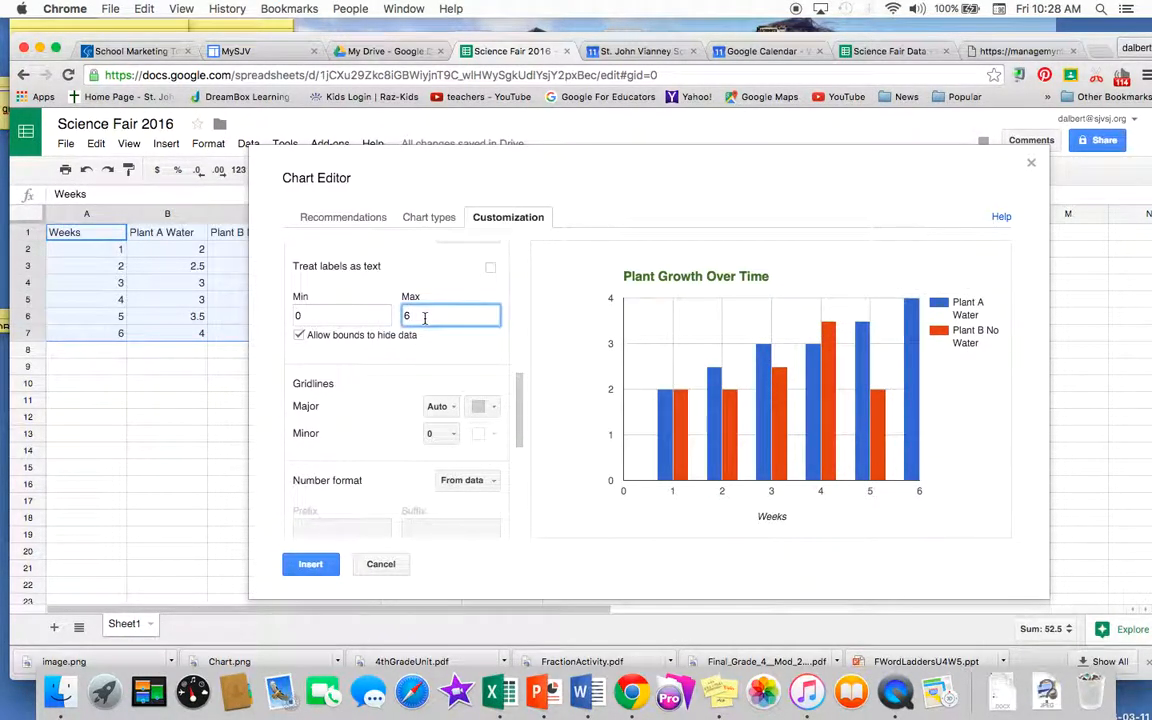
{"action": "type", "text": "7"}
{"action": "left_click", "coordinate": [432, 351]}
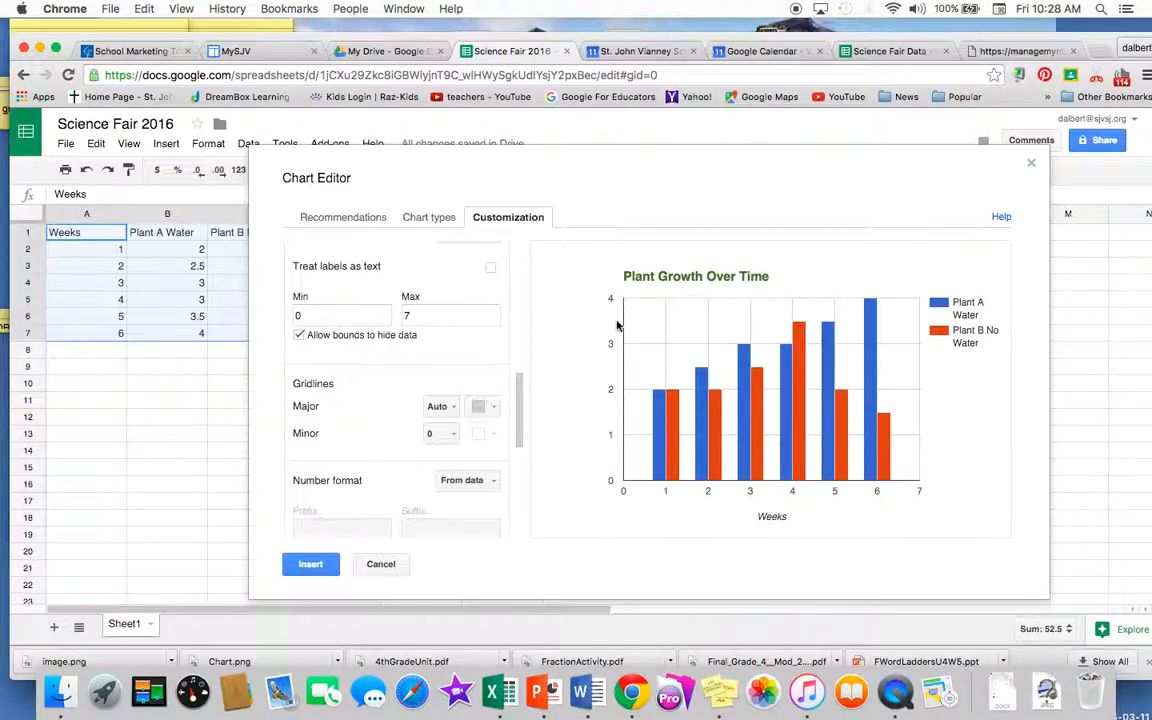
Switch the axis settings to the left vertical axis and title it "Plant Growth in Inches"
{"action": "scroll", "coordinate": [401, 420], "scroll_direction": "up", "scroll_amount": 5}
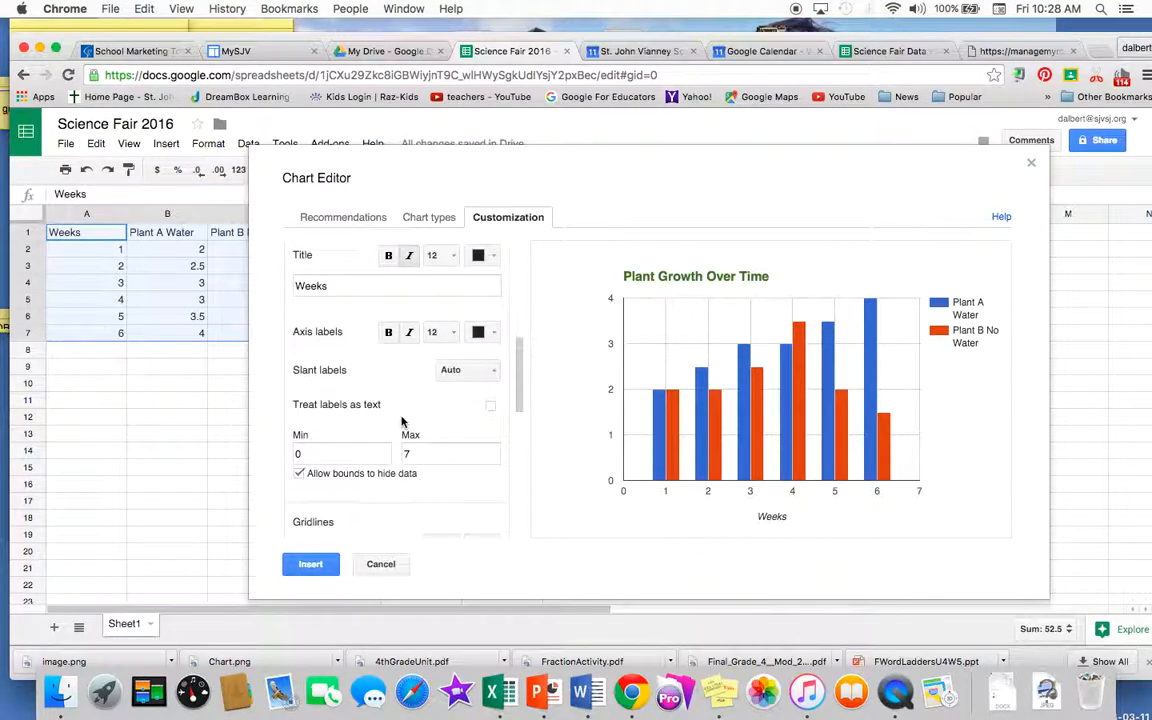
{"action": "left_click", "coordinate": [492, 311]}
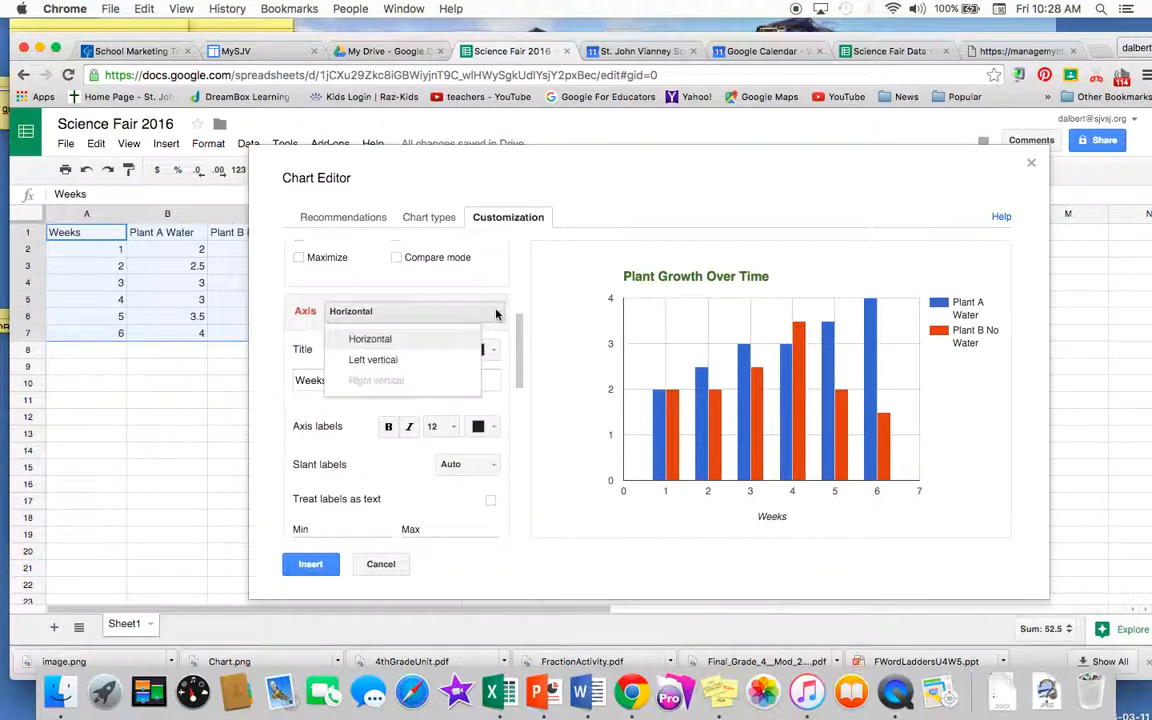
{"action": "left_click", "coordinate": [454, 360]}
{"action": "left_click", "coordinate": [317, 381]}
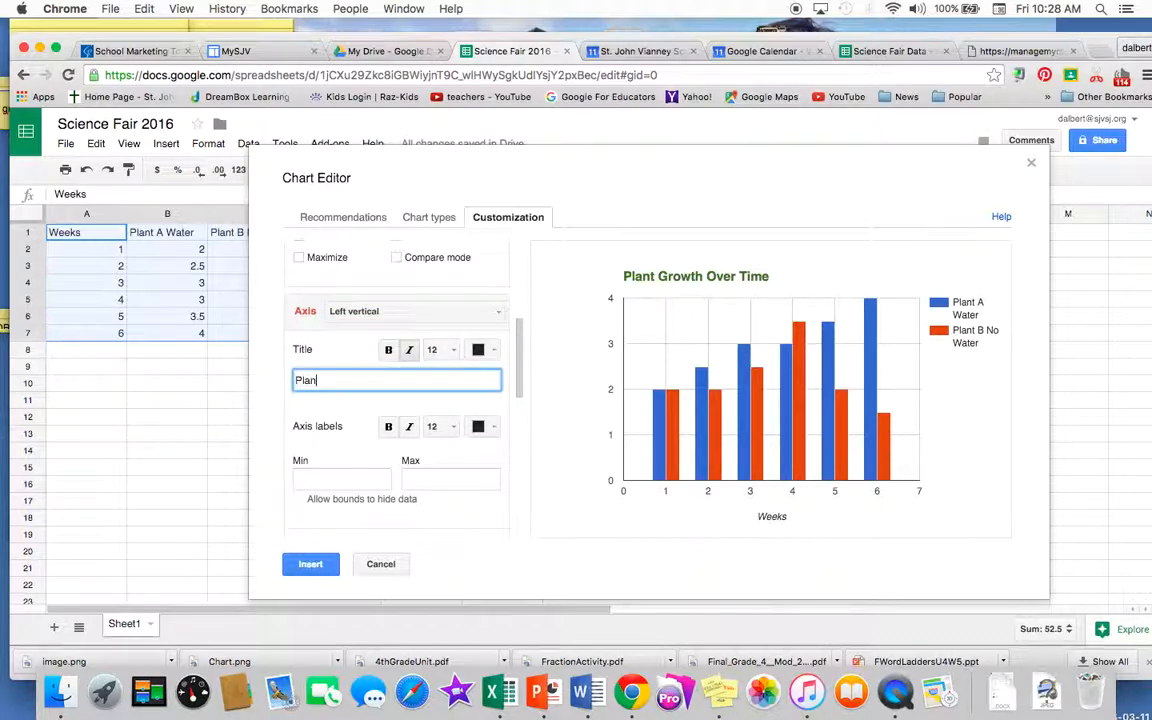
{"action": "type", "text": "Plant Growth in Inches"}
Color the left vertical axis labels dark green and set that axis's minimum to 1 and maximum to 4
{"action": "left_click", "coordinate": [491, 430]}
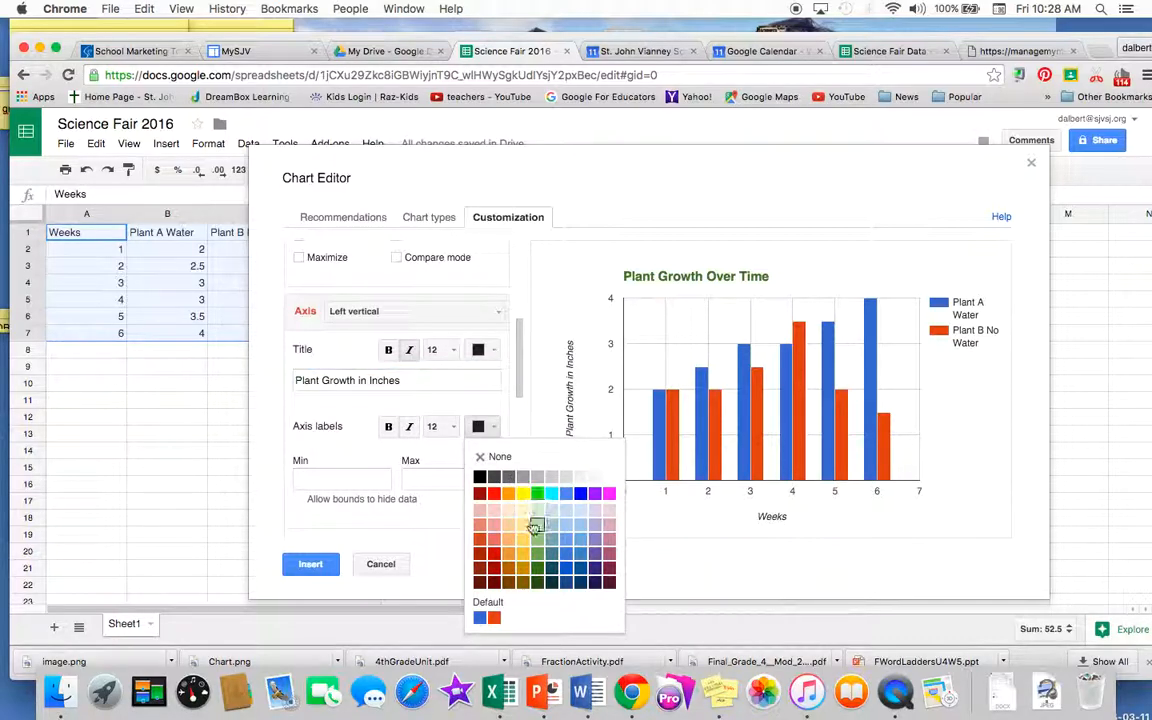
{"action": "left_click", "coordinate": [537, 551]}
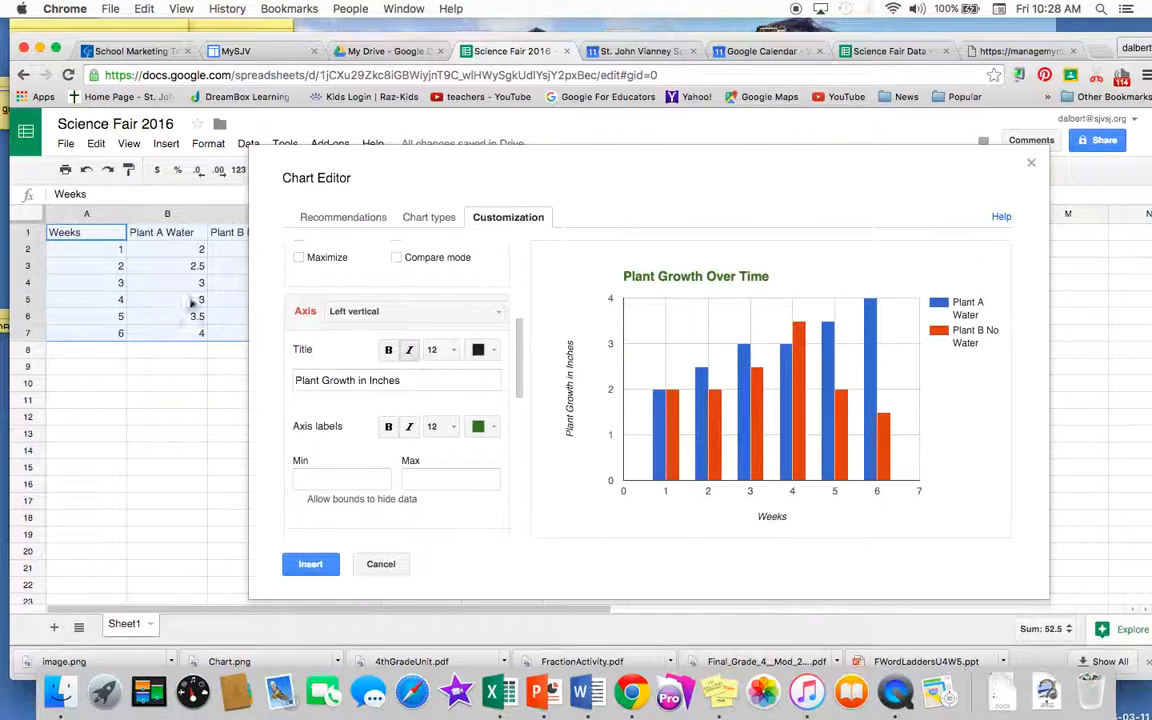
{"action": "left_click", "coordinate": [310, 475]}
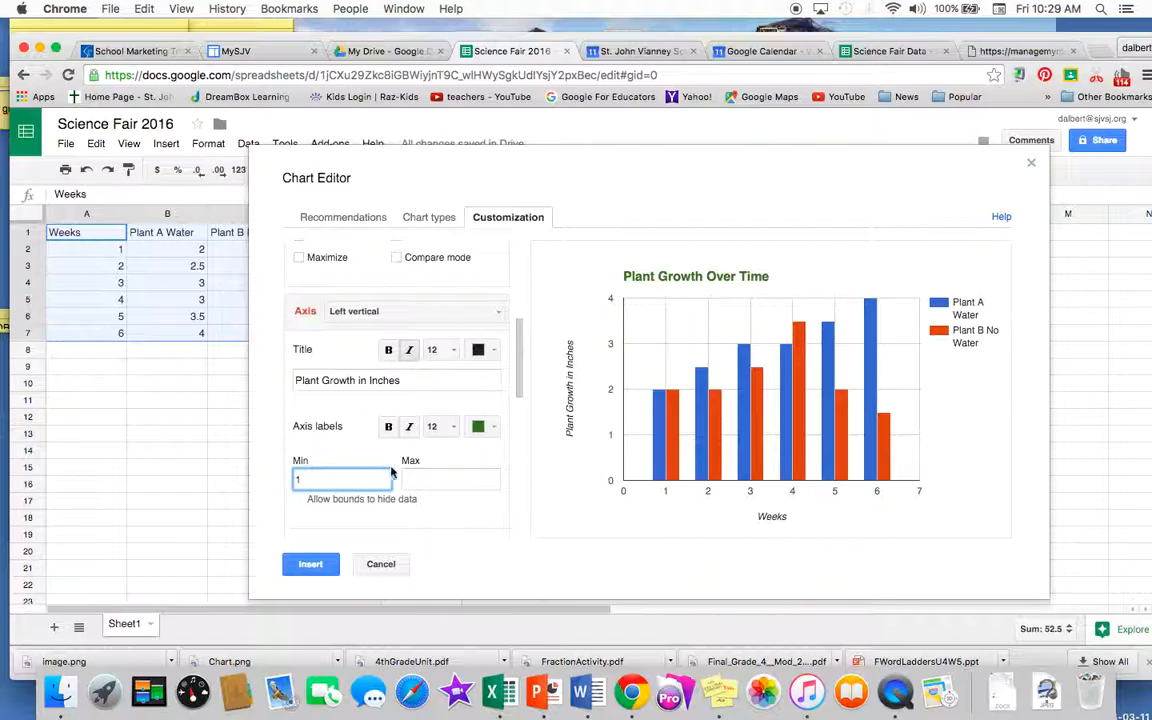
{"action": "left_click", "coordinate": [420, 480]}
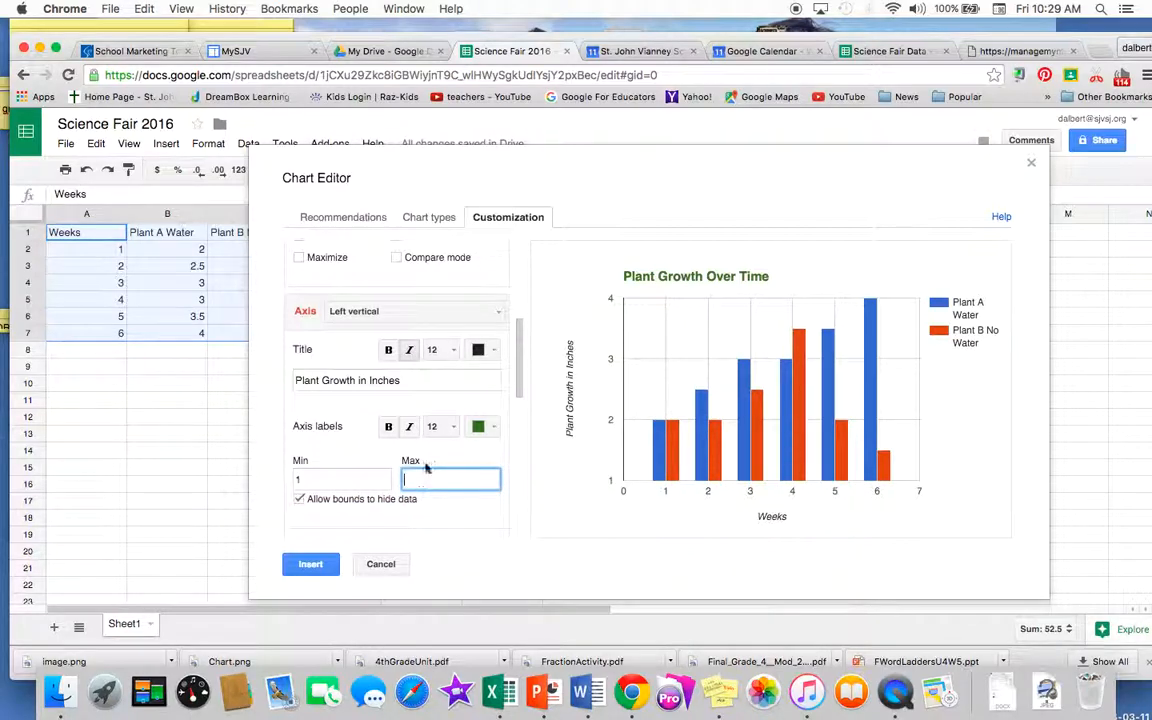
{"action": "left_click", "coordinate": [653, 174]}
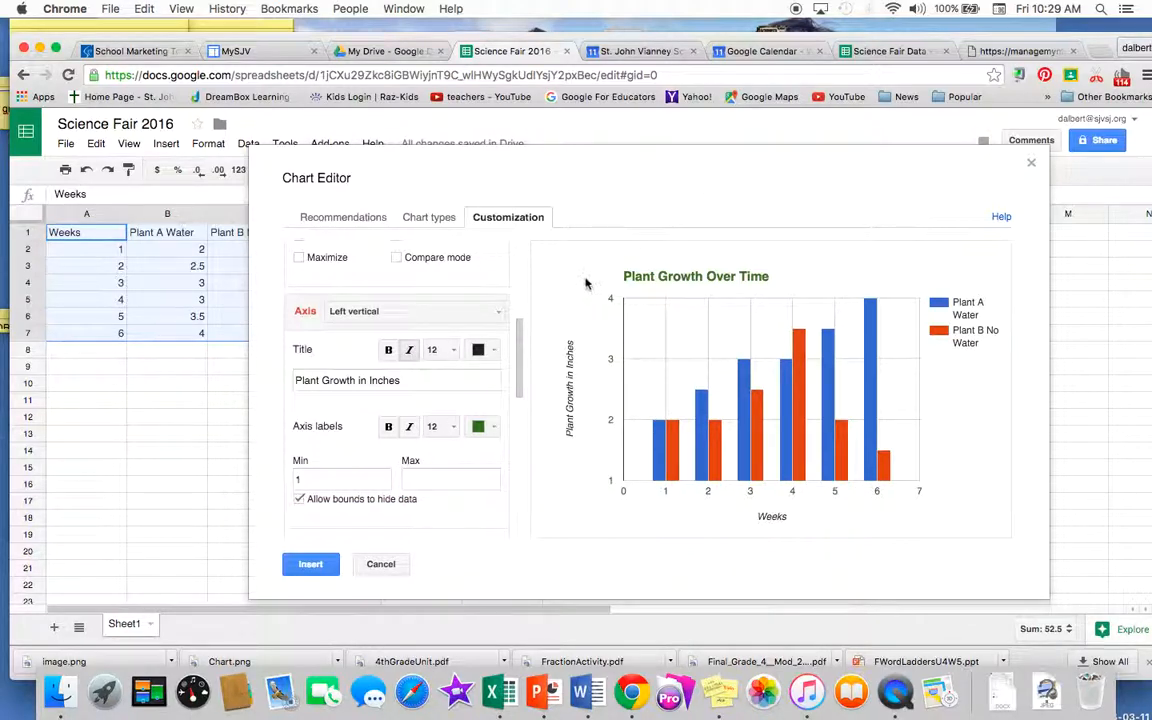
{"action": "left_click", "coordinate": [423, 480]}
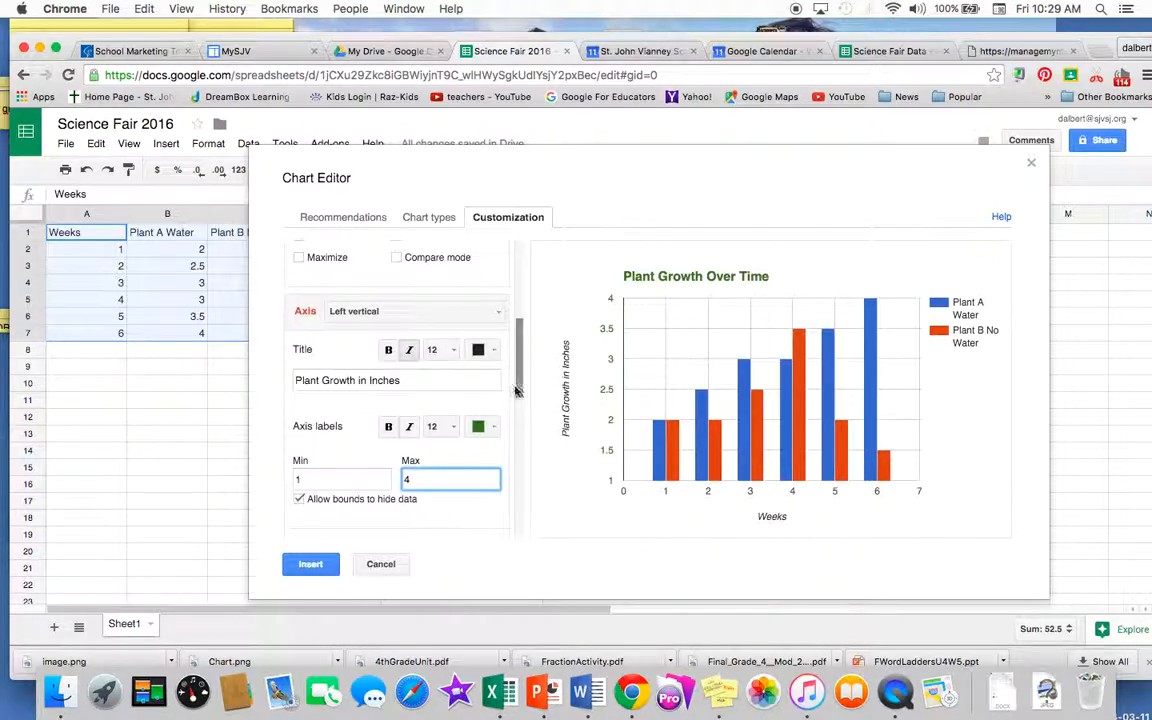
Show value data labels on the chart for the All Columns series
{"action": "left_click_drag", "start_coordinate": [519, 390], "coordinate": [514, 520]}
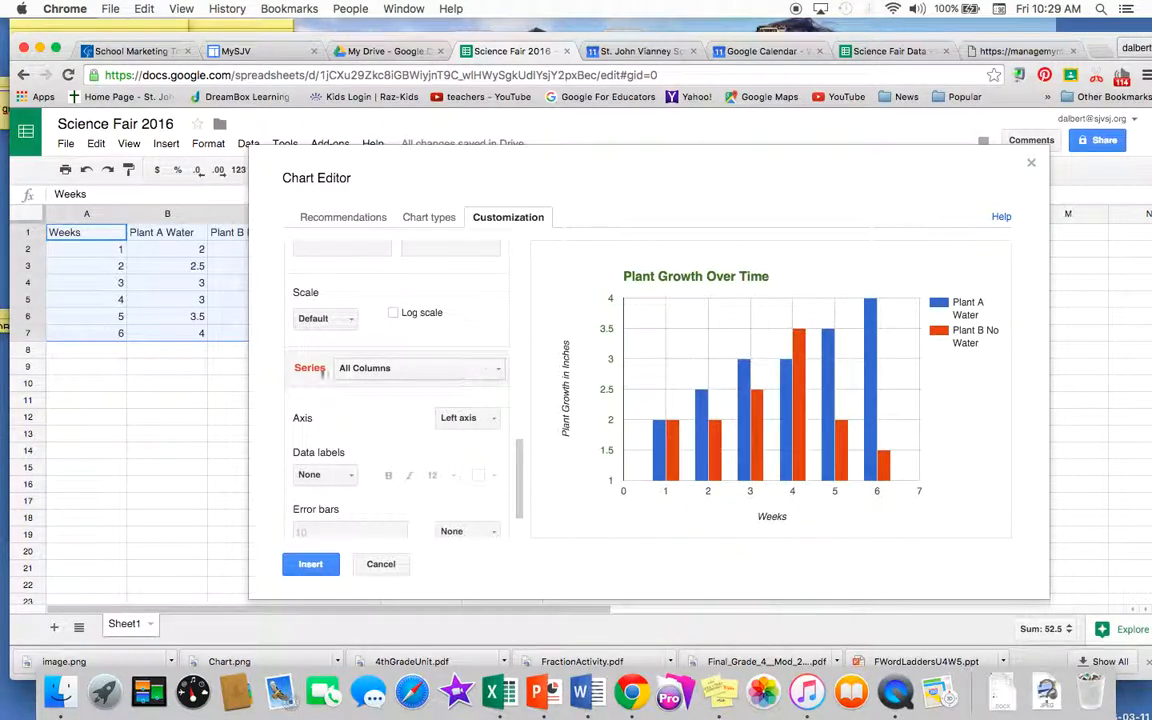
{"action": "mouse_move", "coordinate": [724, 444]}
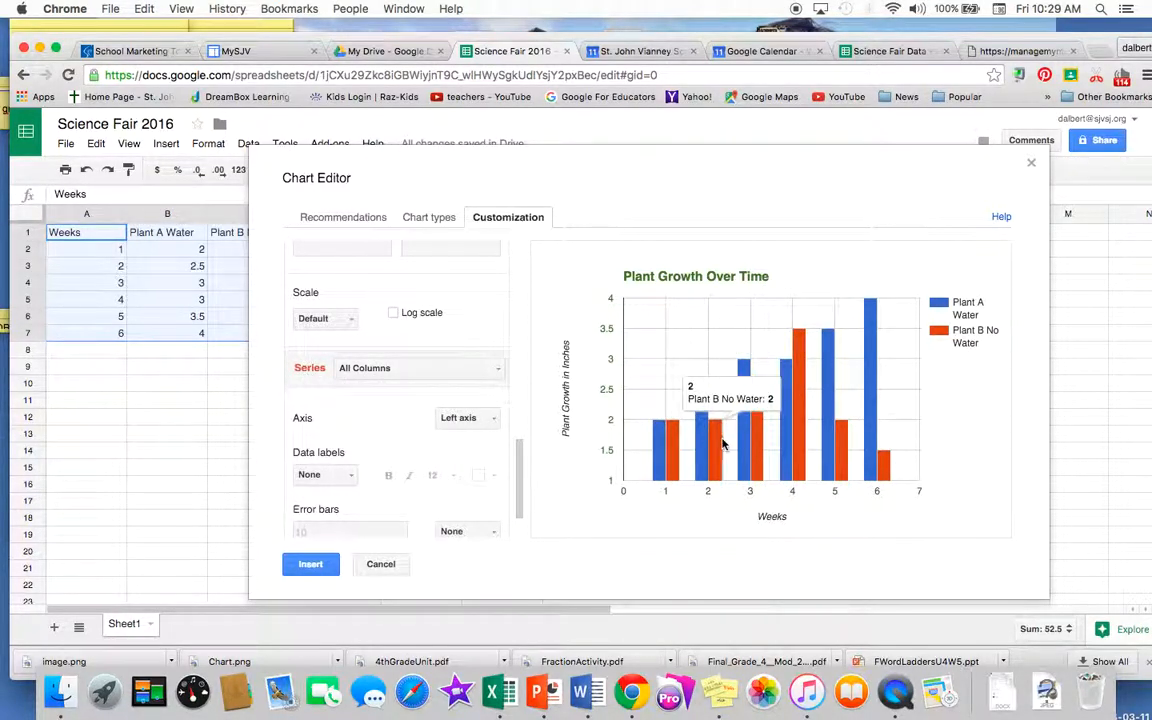
{"action": "left_click", "coordinate": [492, 370]}
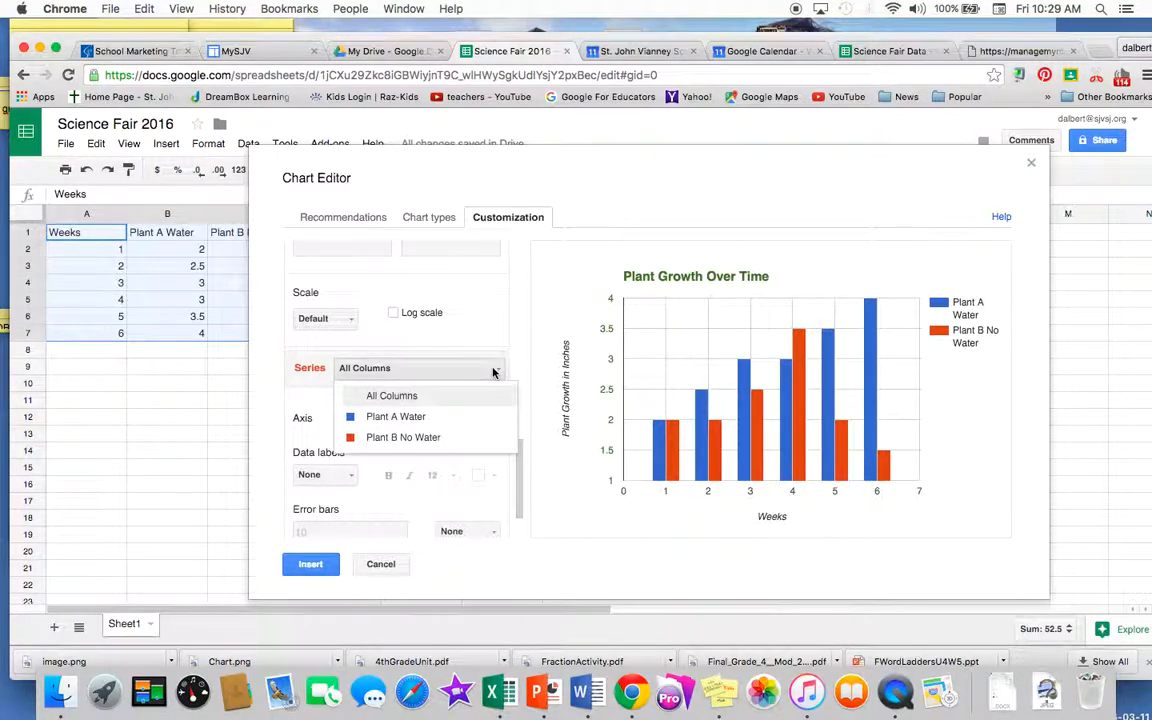
{"action": "left_click", "coordinate": [447, 404]}
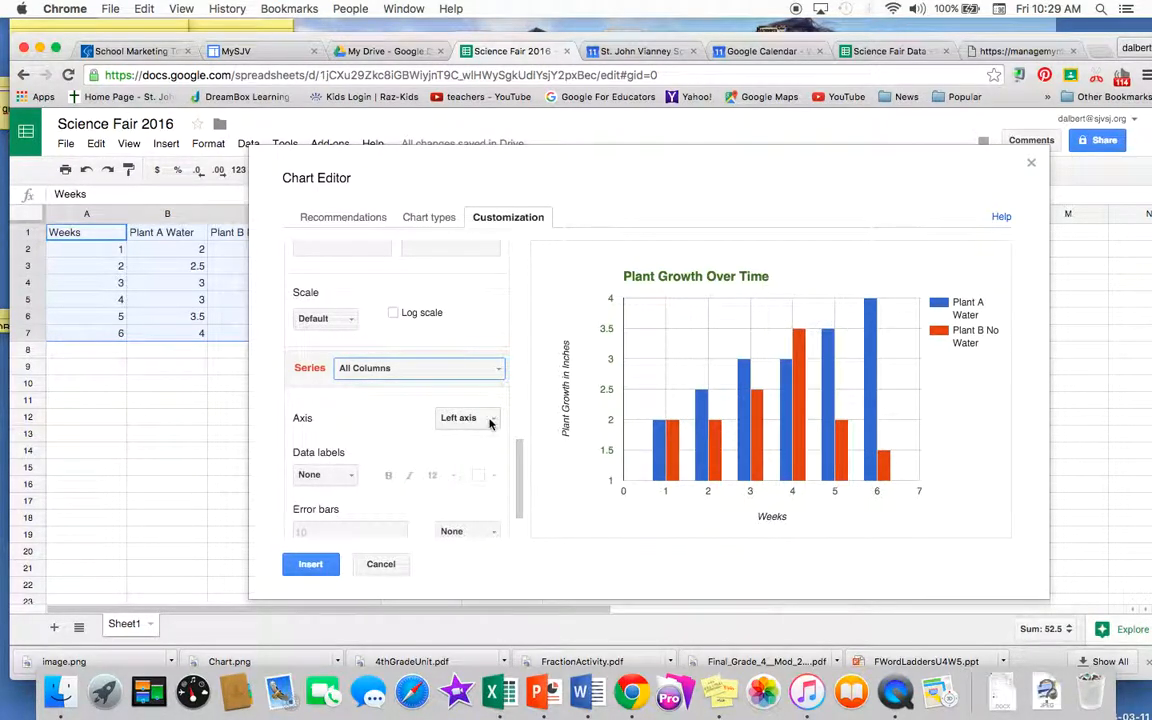
{"action": "scroll", "coordinate": [346, 430], "scroll_direction": "down", "scroll_amount": 2}
{"action": "left_click", "coordinate": [346, 441]}
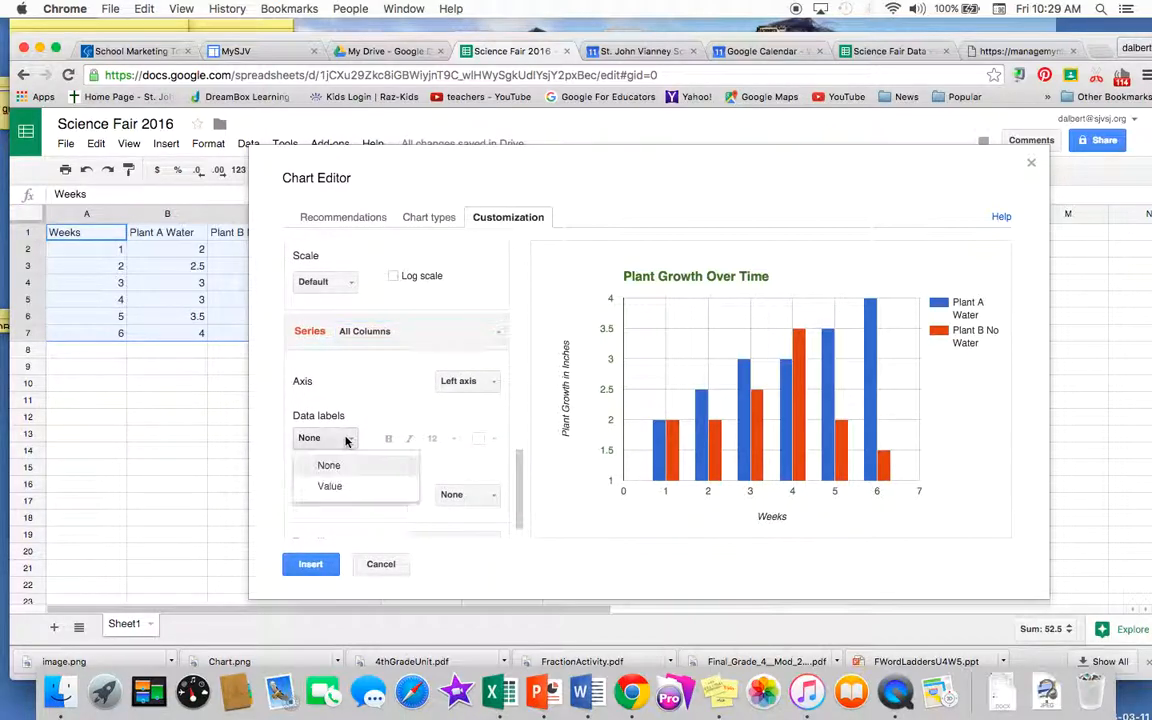
{"action": "left_click", "coordinate": [346, 487]}
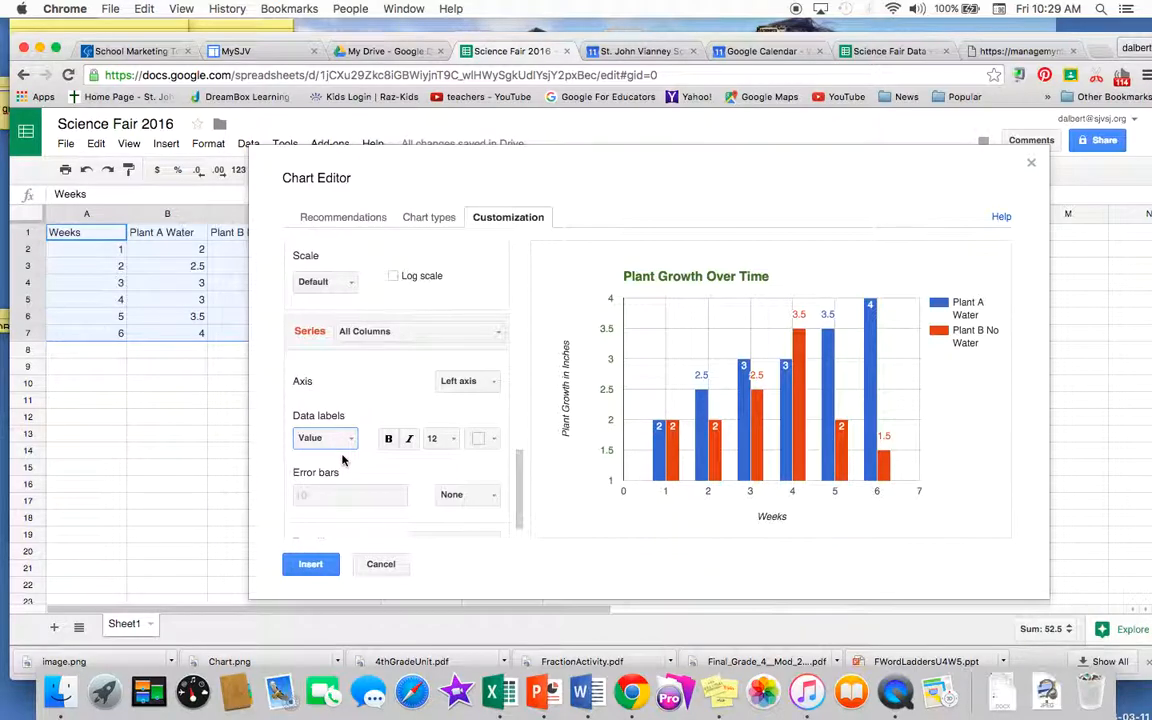
{"action": "mouse_move", "coordinate": [659, 450]}
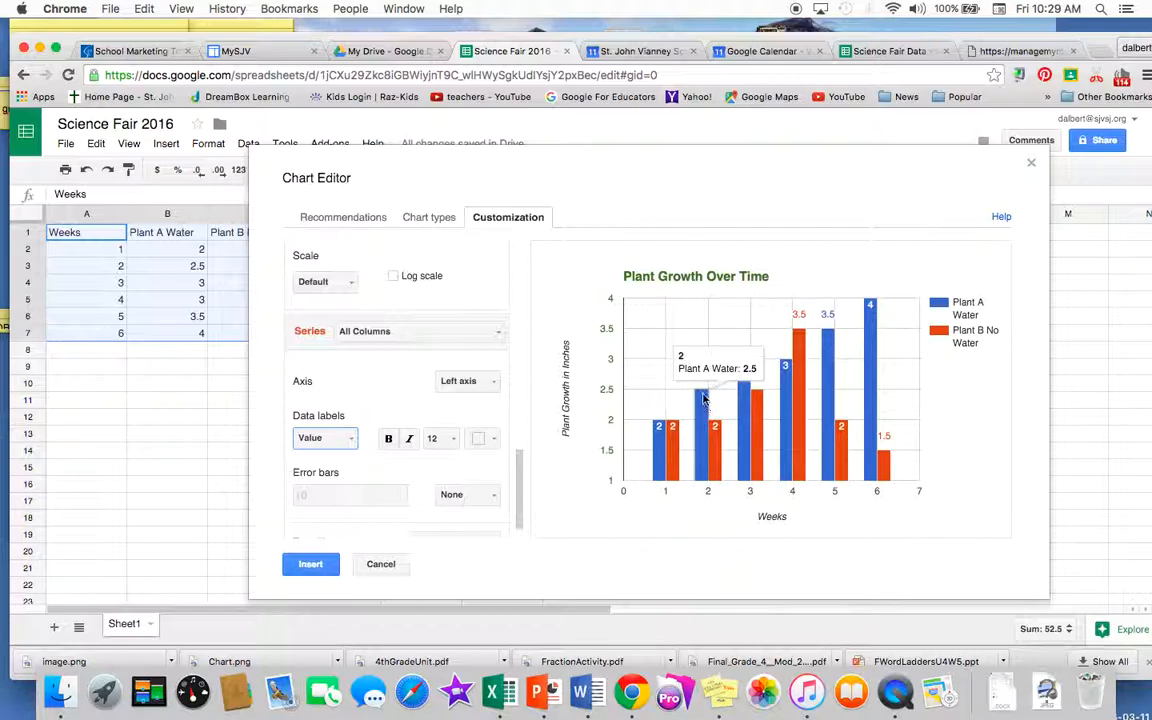
{"action": "mouse_move", "coordinate": [758, 402]}
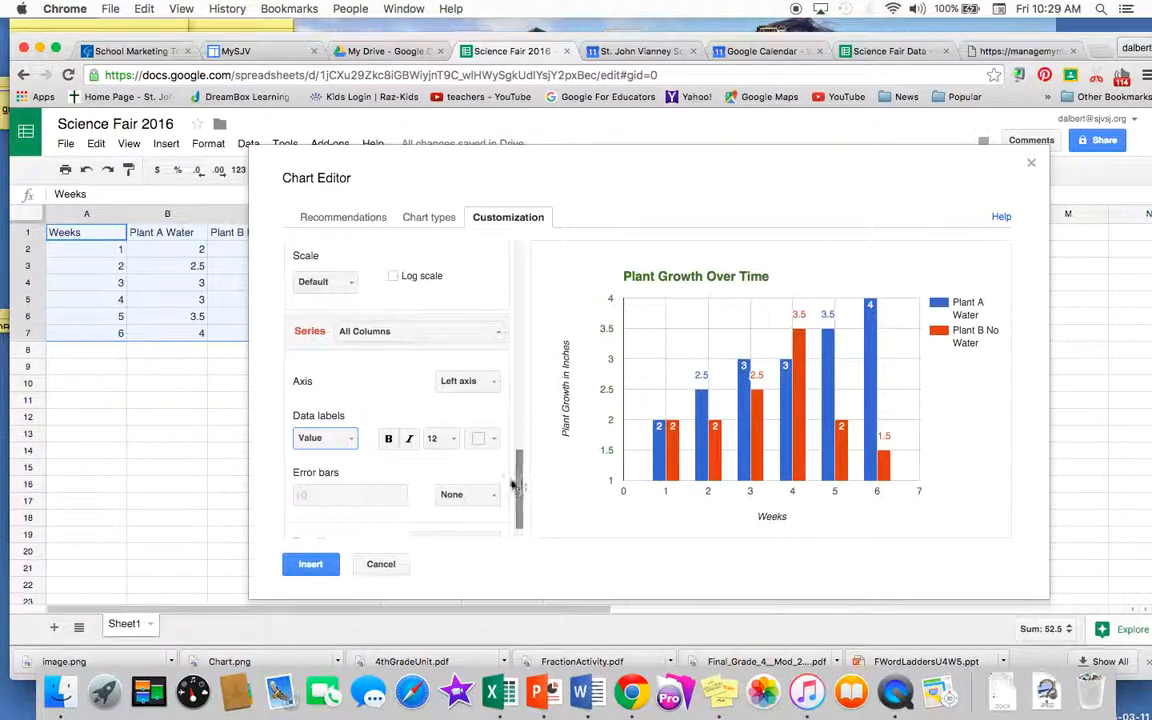
Add a linear trendline to all column series in the chart
{"action": "left_click_drag", "start_coordinate": [522, 484], "coordinate": [521, 494]}
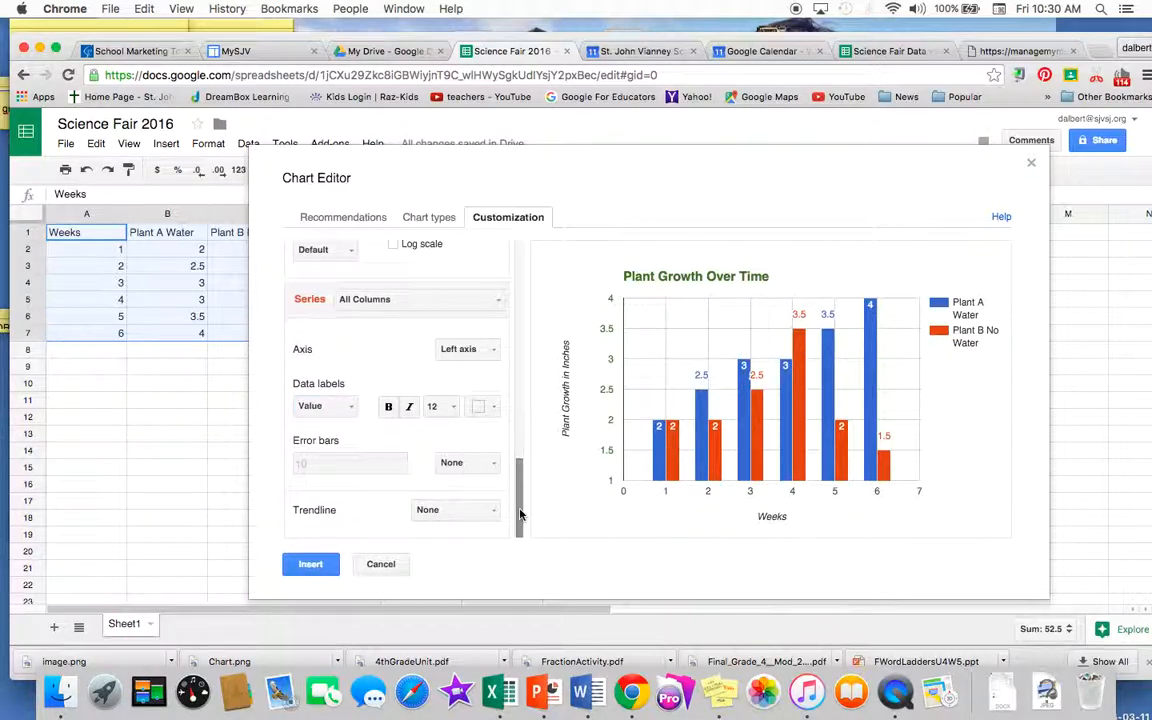
{"action": "left_click", "coordinate": [494, 513]}
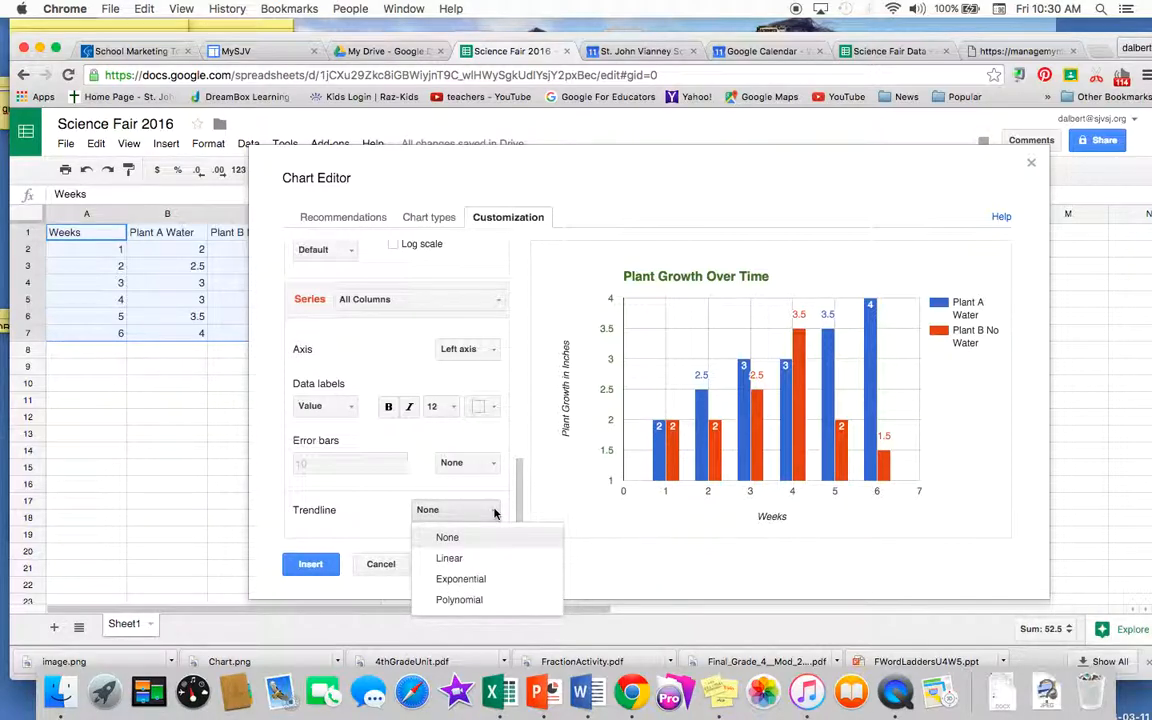
{"action": "left_click", "coordinate": [486, 560]}
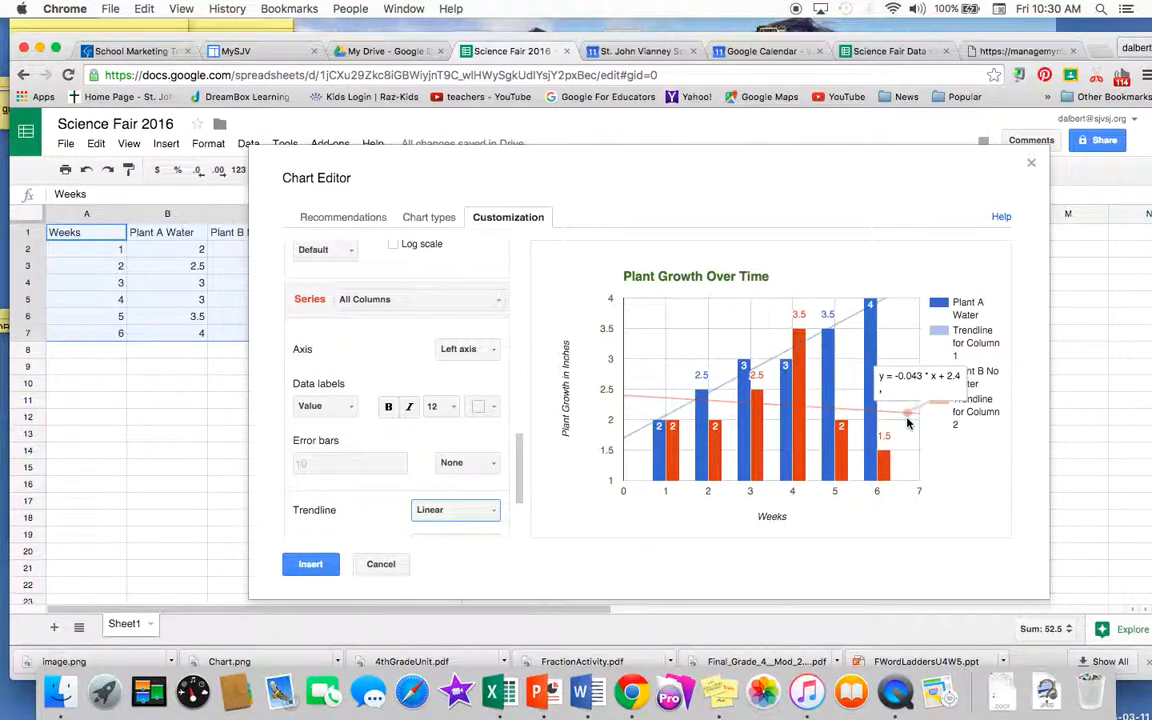
Try an exponential trendline for all columns and restore it to Linear
{"action": "left_click", "coordinate": [490, 514]}
{"action": "left_click", "coordinate": [487, 578]}
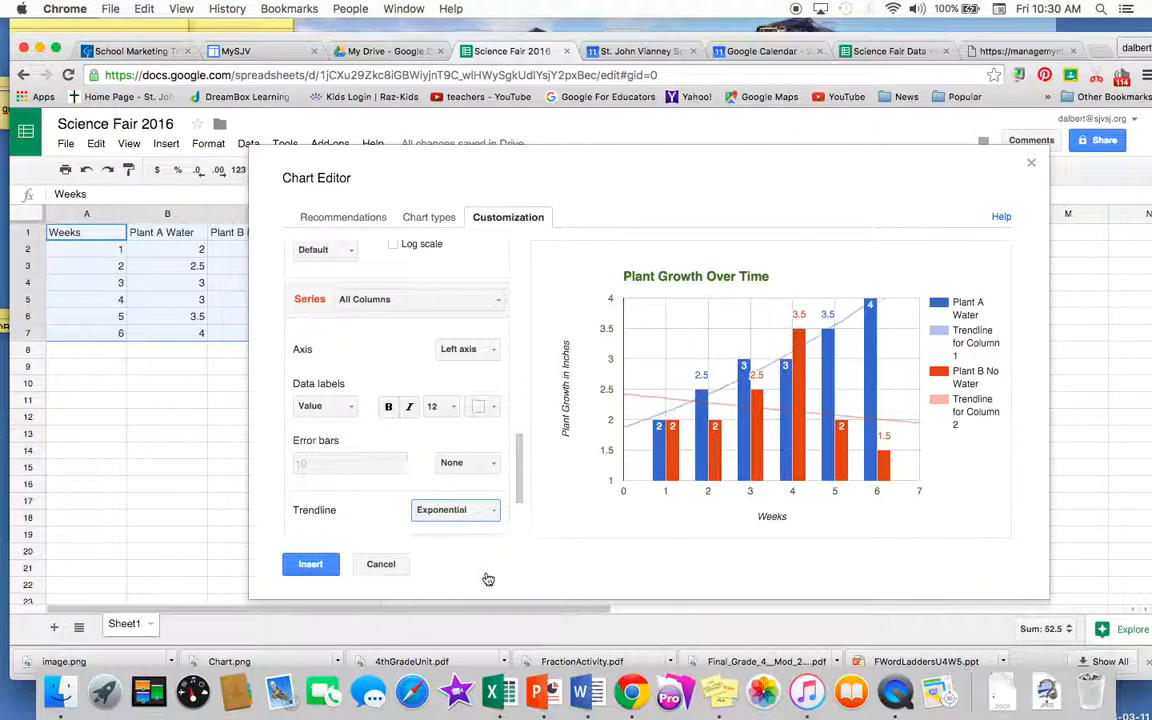
{"action": "left_click", "coordinate": [488, 511]}
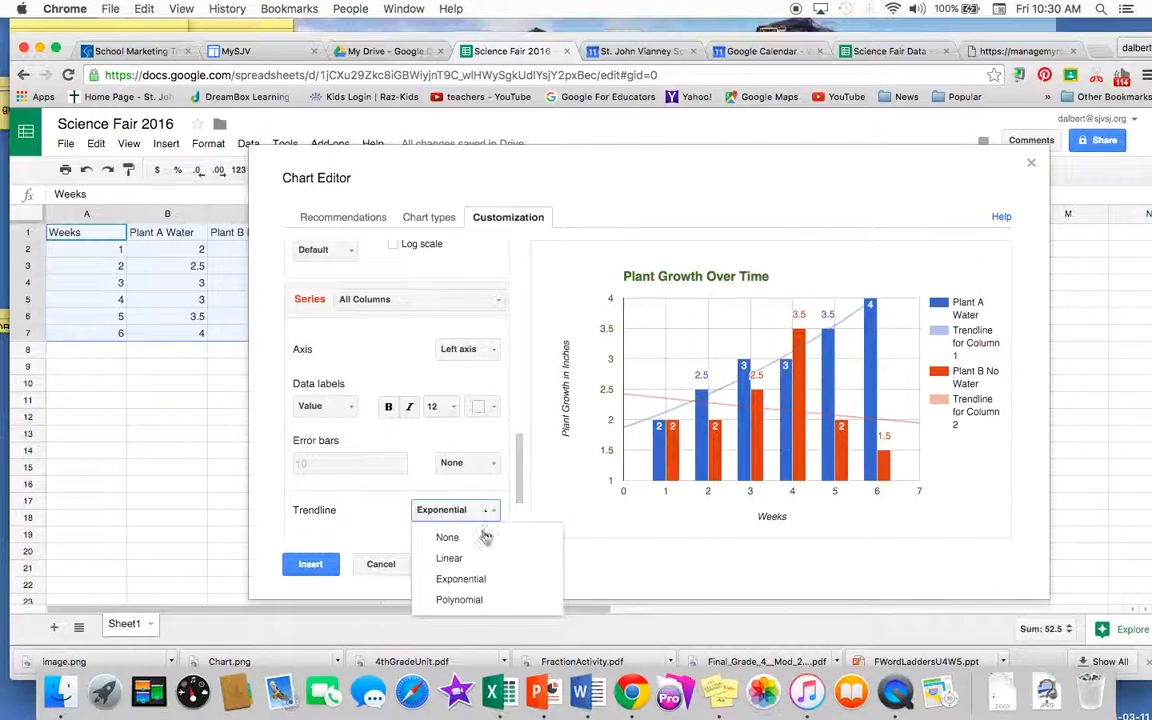
{"action": "left_click", "coordinate": [484, 556]}
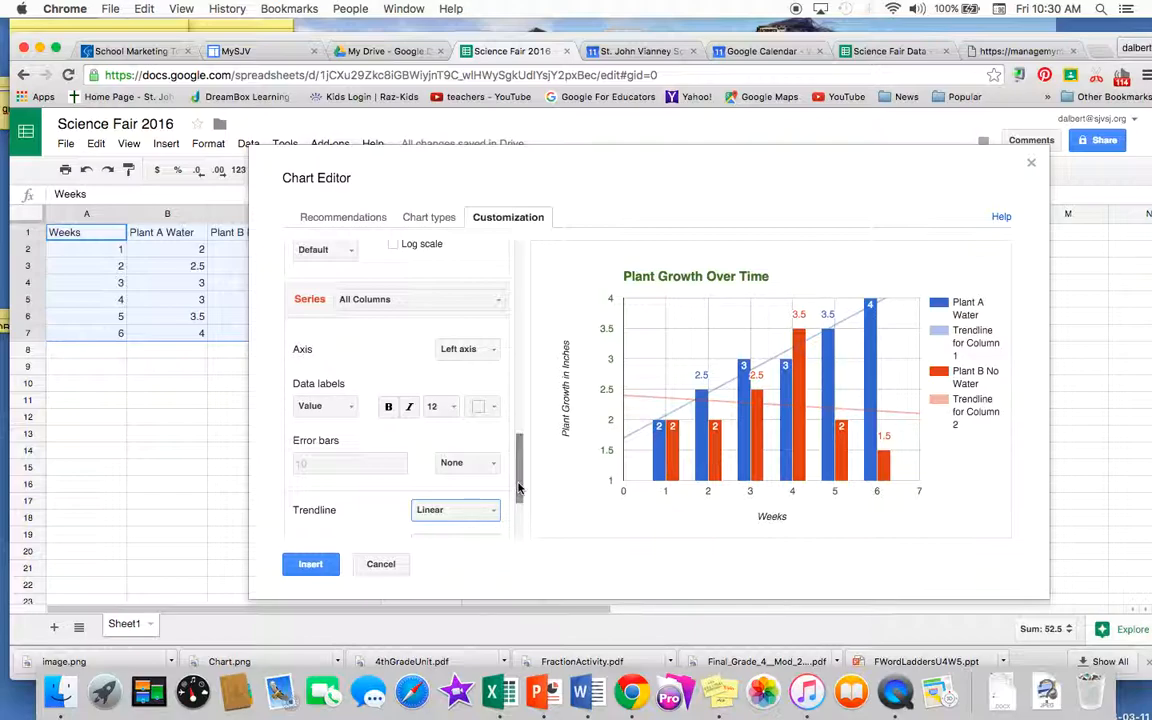
Set the trendlines' line thickness to 4px and their opacity to 60%
{"action": "scroll", "coordinate": [519, 527], "scroll_direction": "down", "scroll_amount": 5}
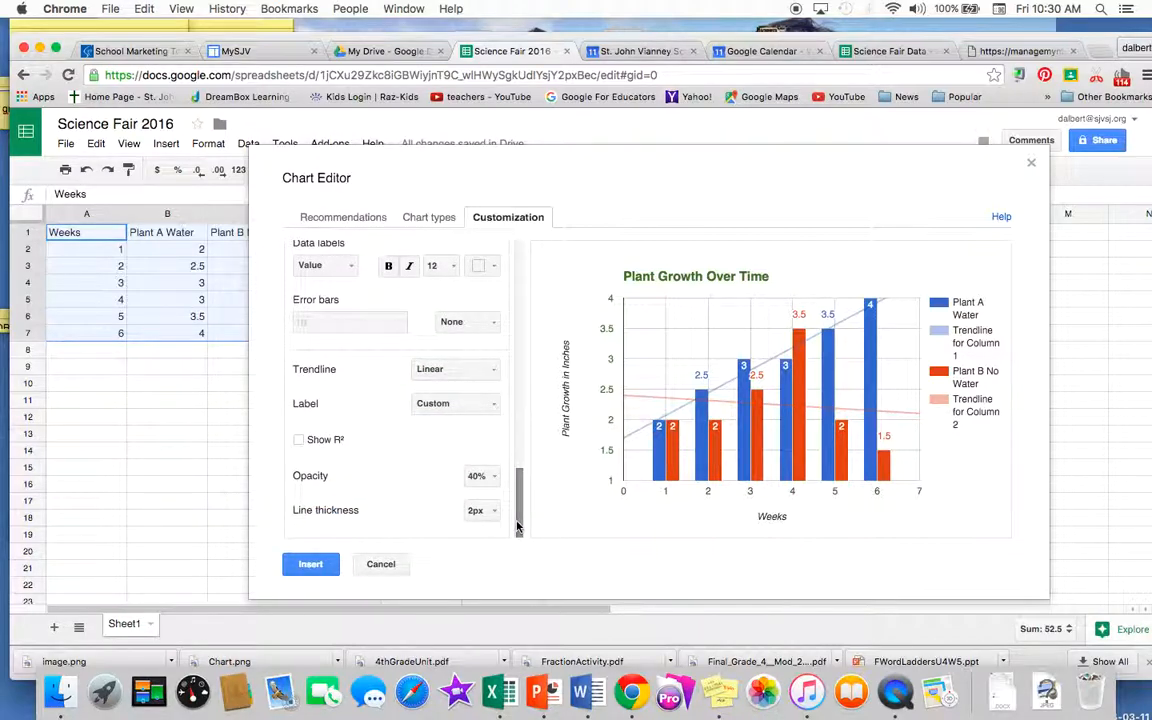
{"action": "left_click", "coordinate": [478, 510]}
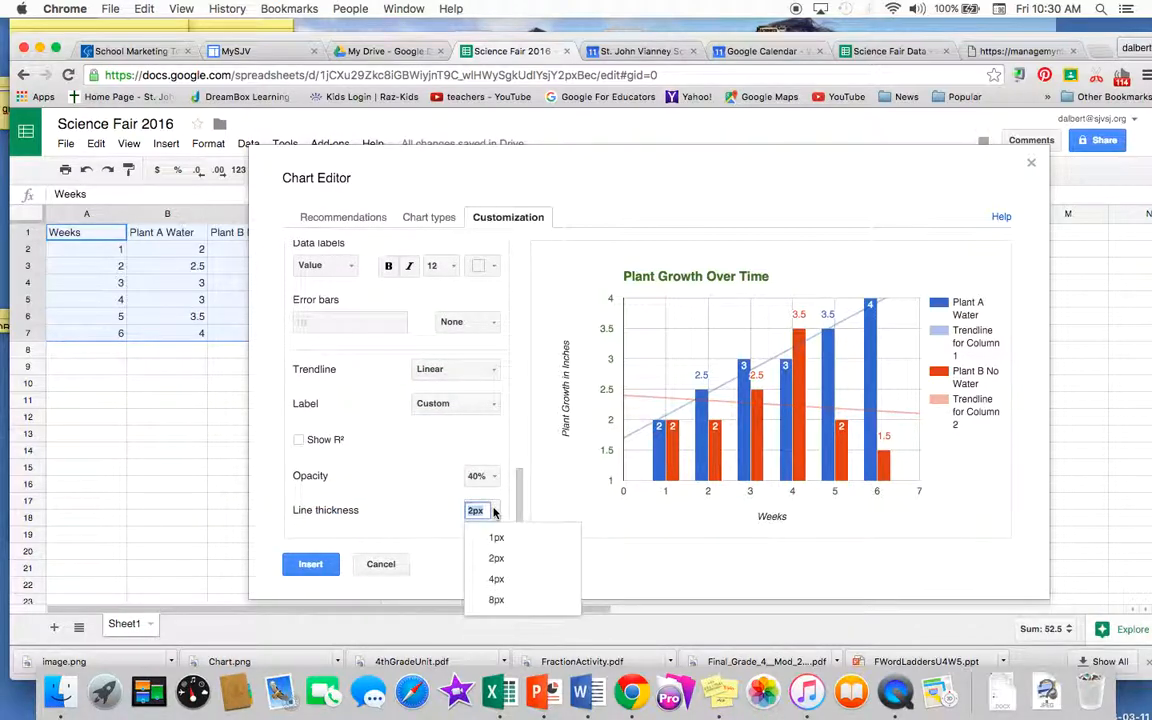
{"action": "left_click", "coordinate": [500, 579]}
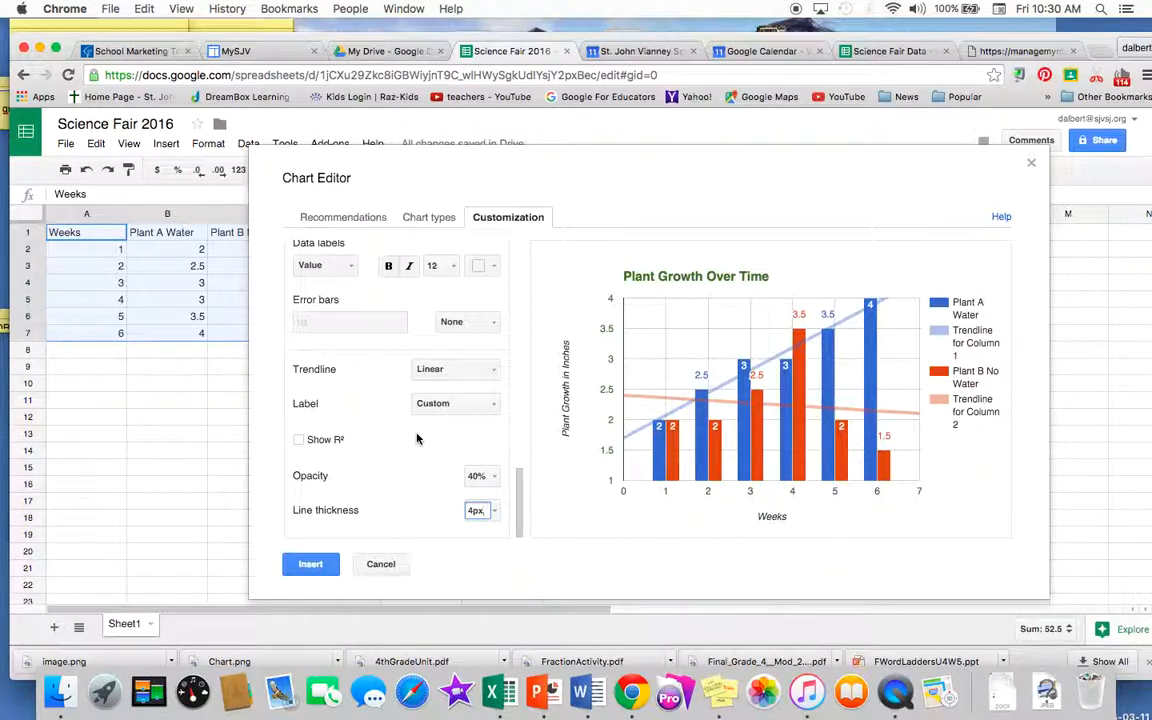
{"action": "mouse_move", "coordinate": [661, 427]}
{"action": "left_click", "coordinate": [476, 476]}
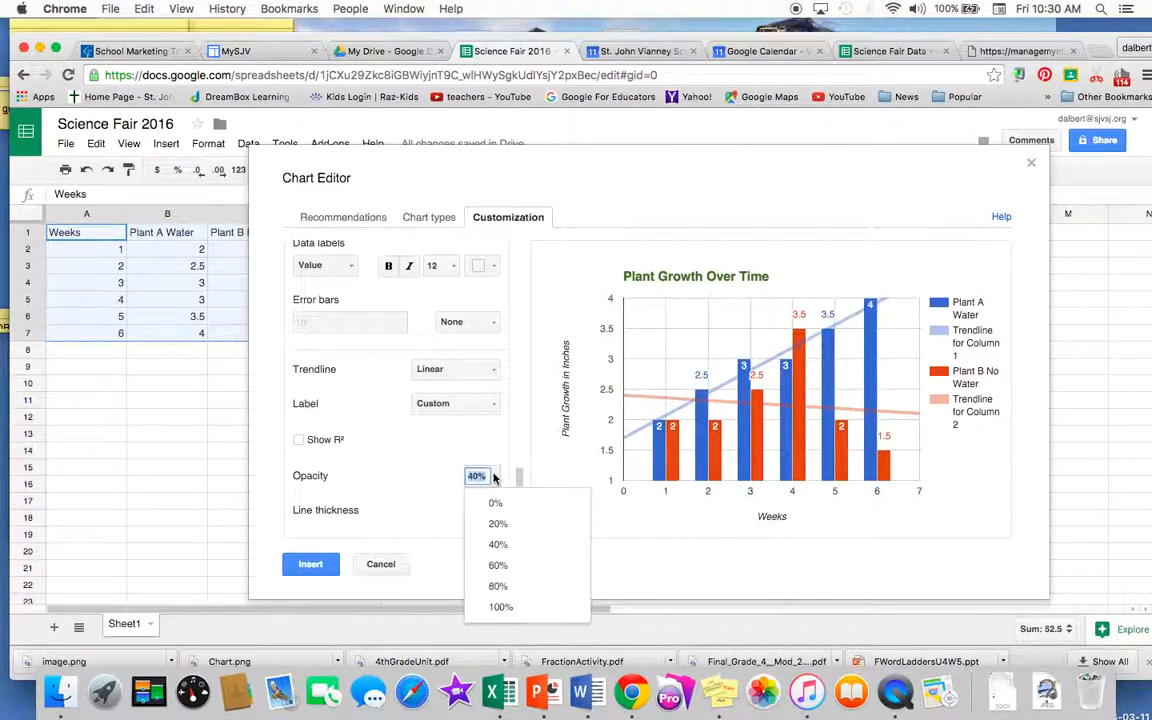
{"action": "left_click", "coordinate": [498, 565]}
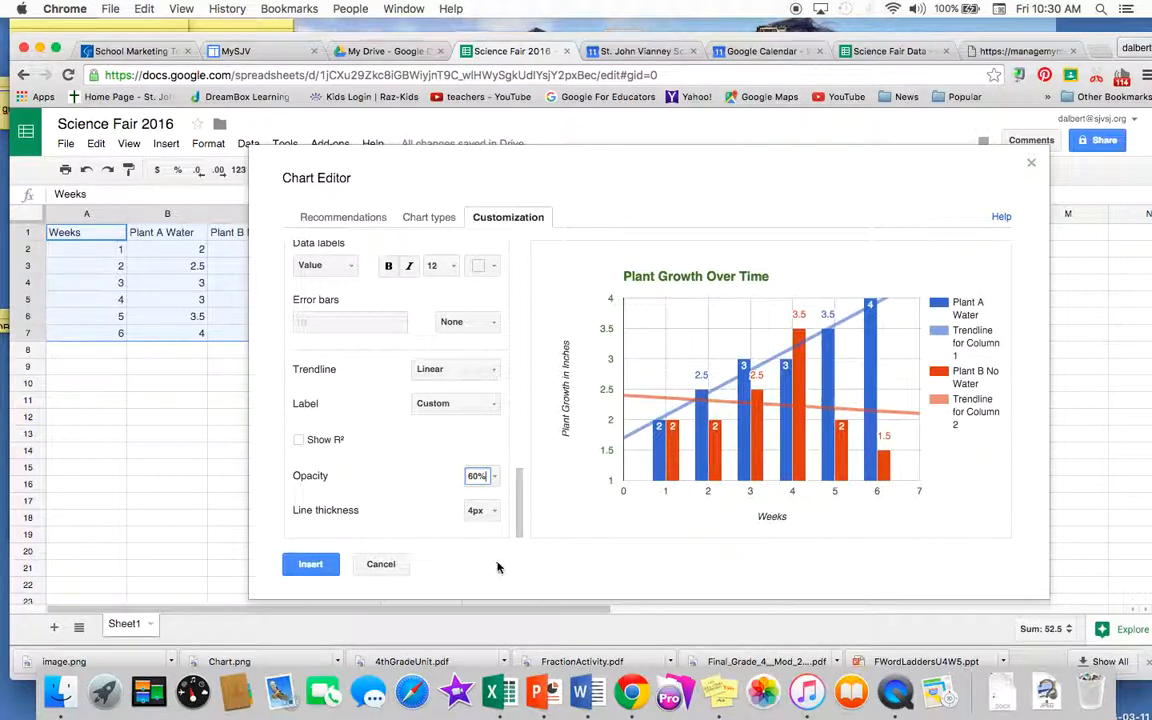
Insert the finished chart into the sheet and move it beside the data table, starting around column D
{"action": "left_click", "coordinate": [307, 566]}
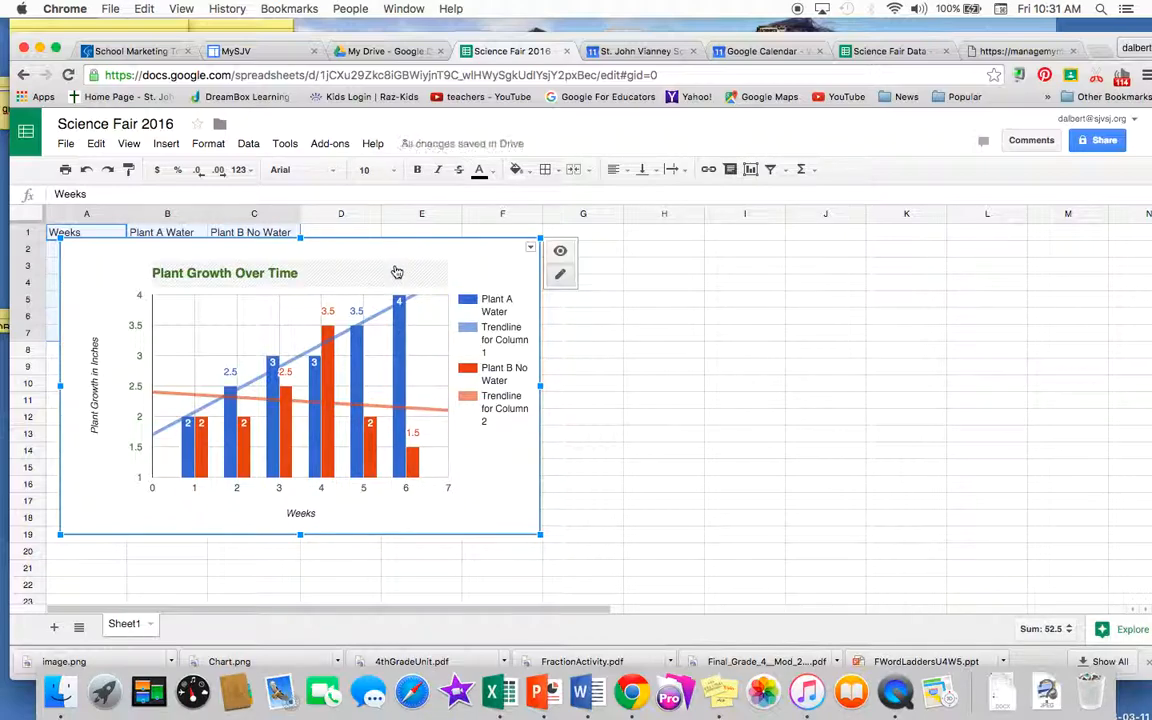
{"action": "left_click_drag", "start_coordinate": [396, 272], "coordinate": [677, 274]}
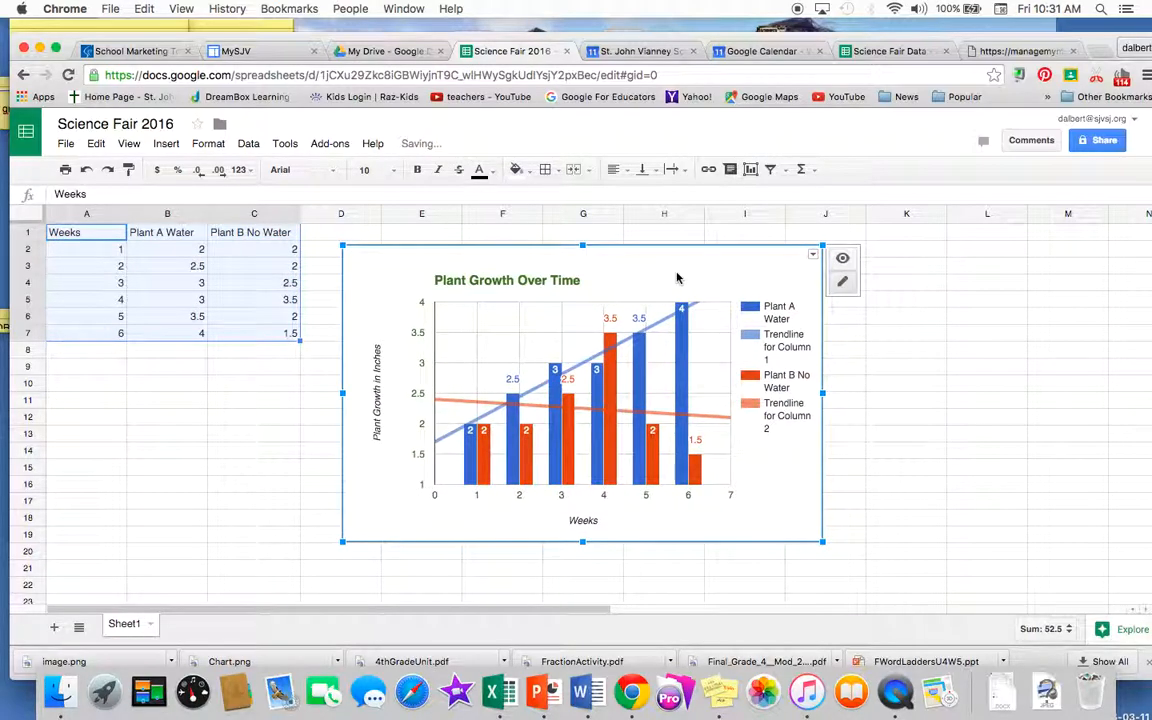
Save the chart as an image named "image (1).png" on the Desktop
{"action": "left_click", "coordinate": [814, 259]}
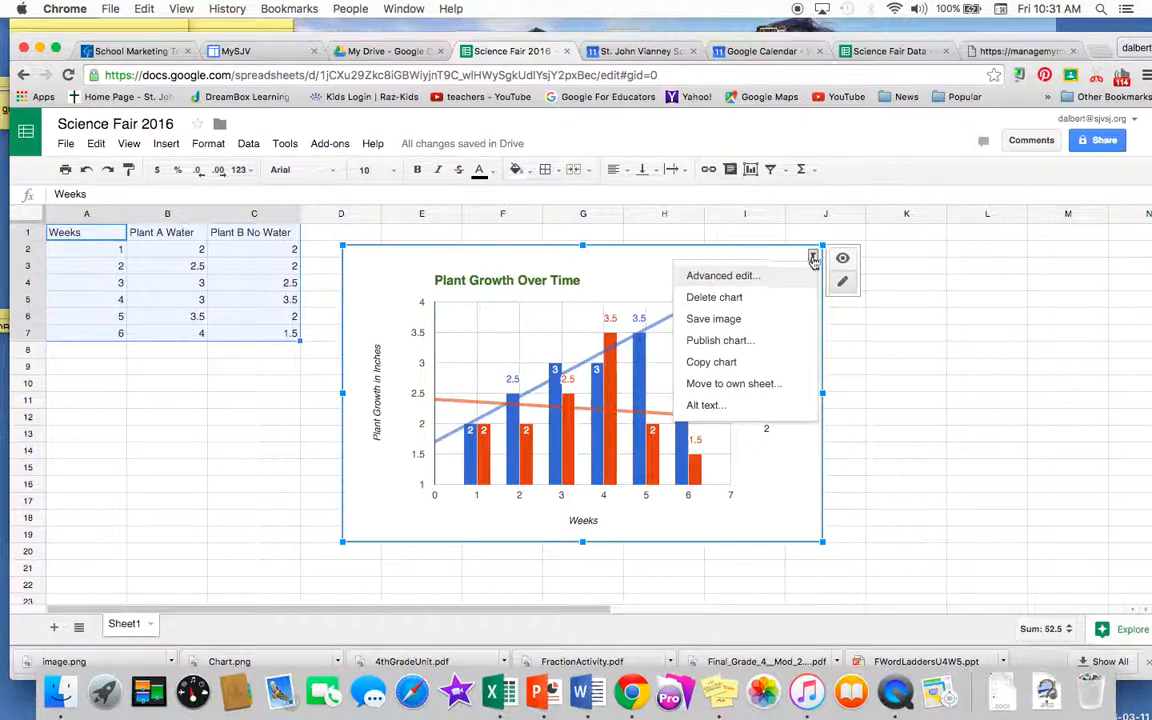
{"action": "left_click", "coordinate": [776, 320]}
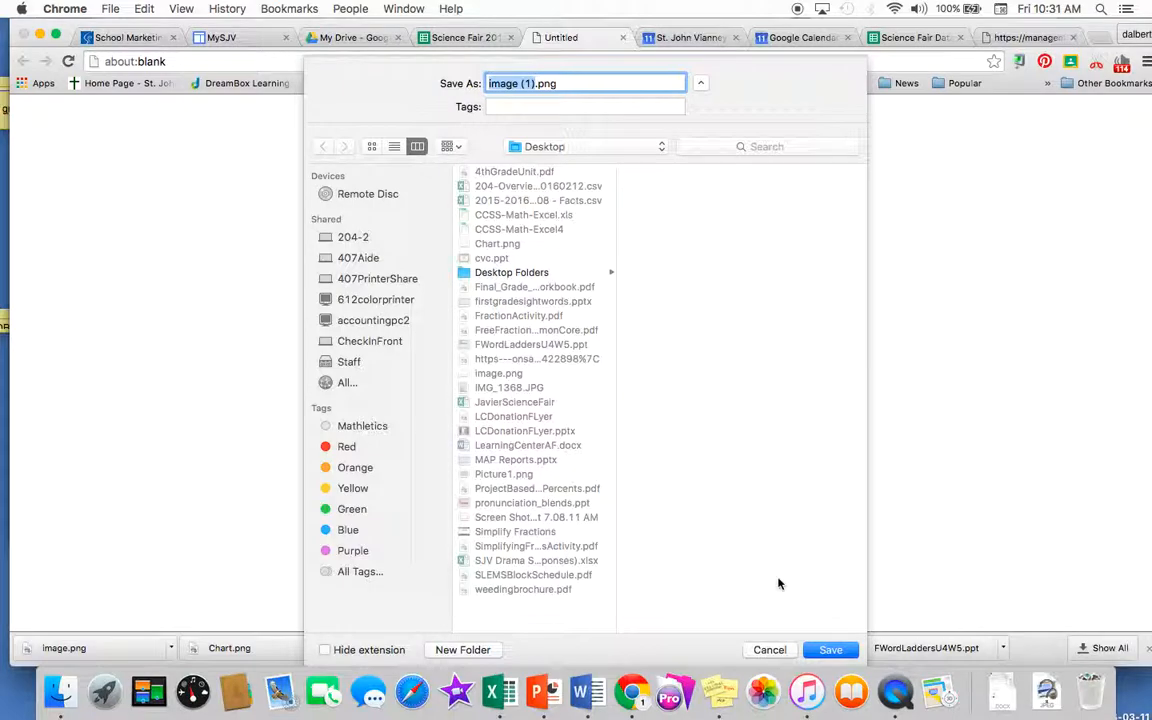
{"action": "left_click", "coordinate": [829, 649]}
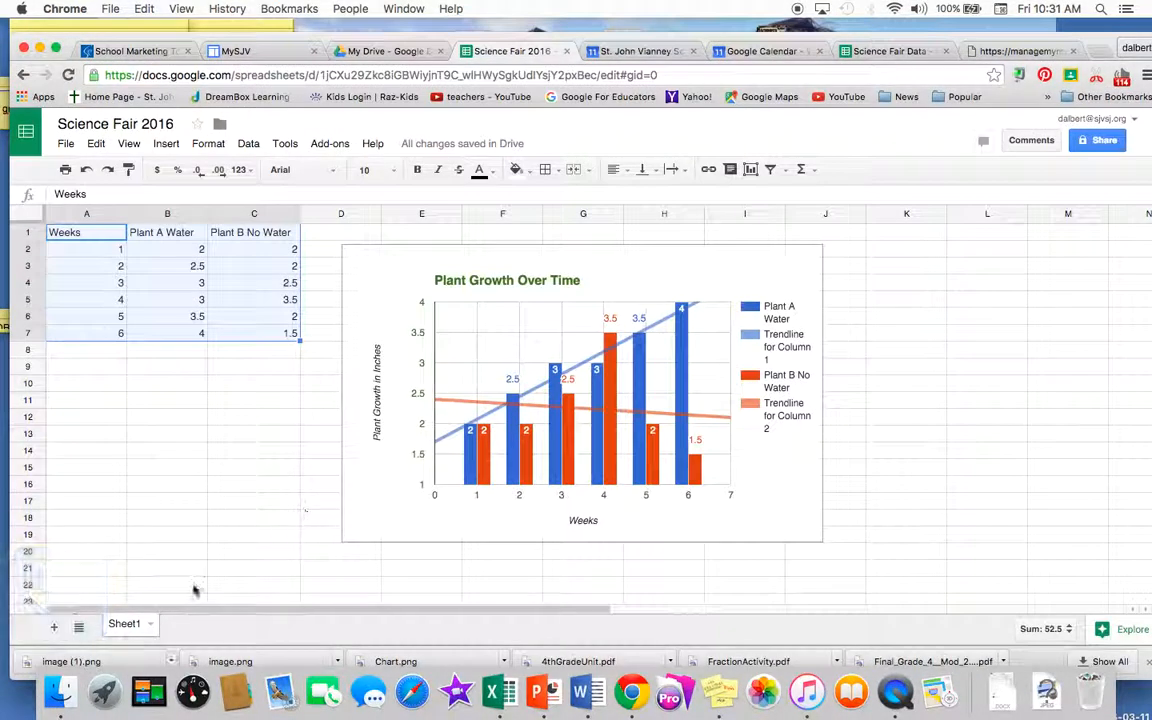
Open the downloaded image (1).png in Preview to check the chart, and close it
{"action": "left_click", "coordinate": [170, 658]}
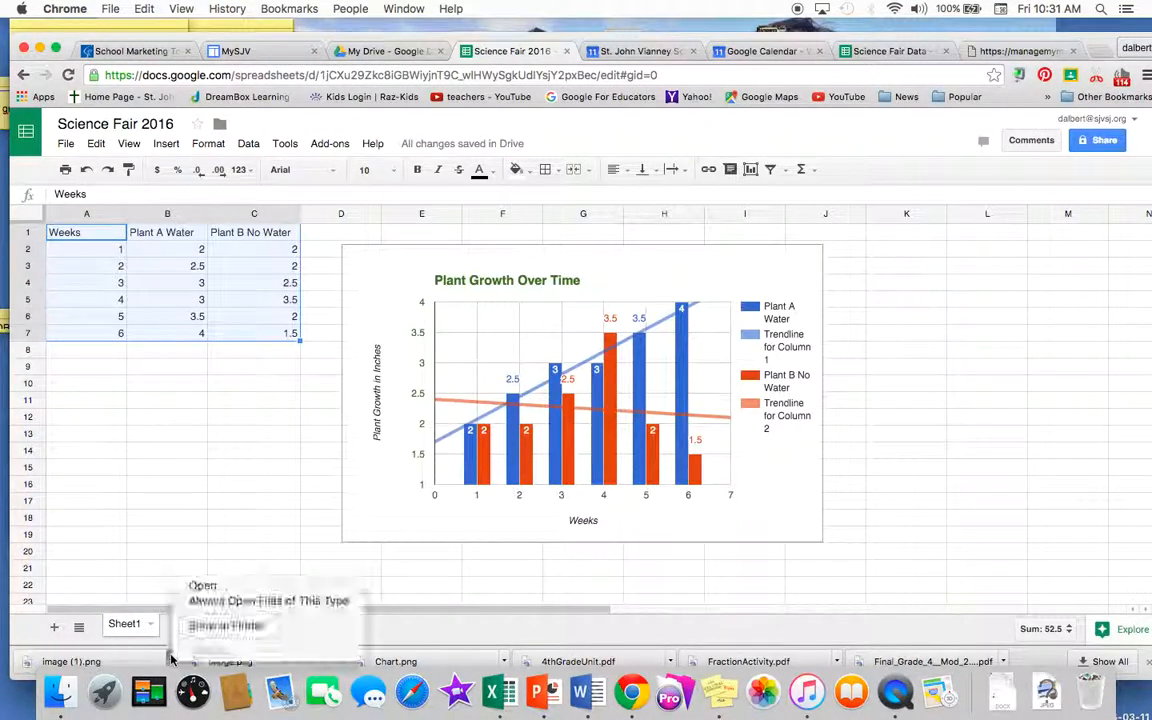
{"action": "left_click", "coordinate": [200, 587]}
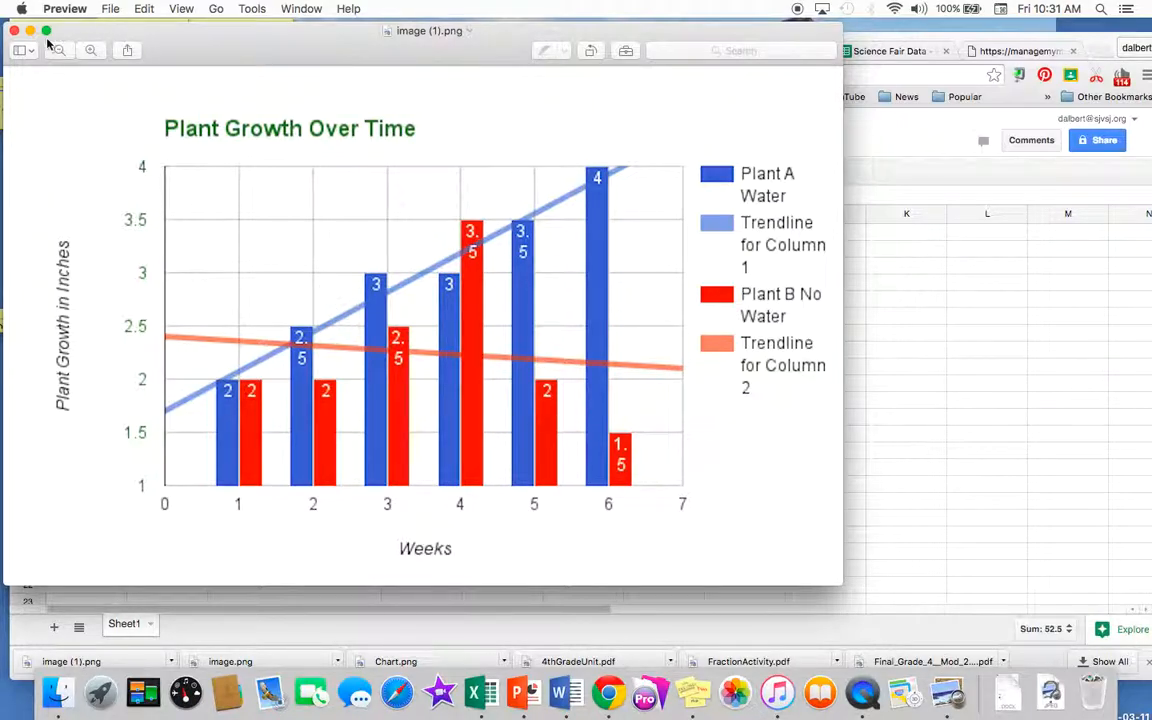
{"action": "left_click", "coordinate": [13, 32]}
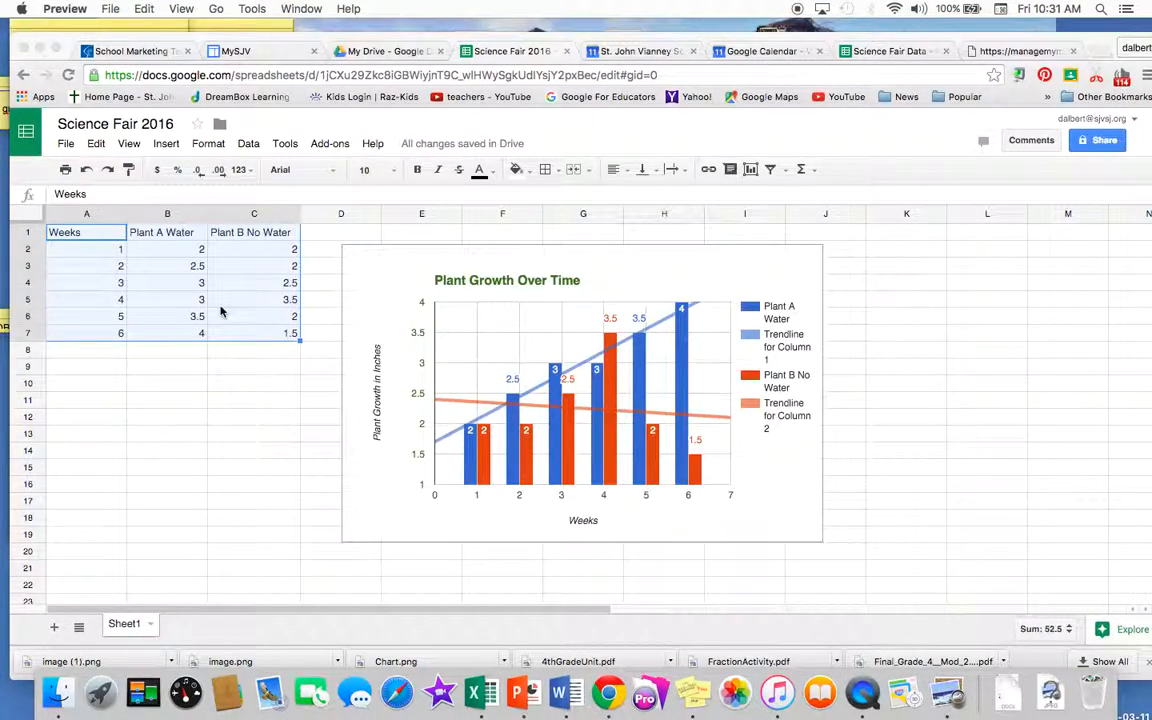